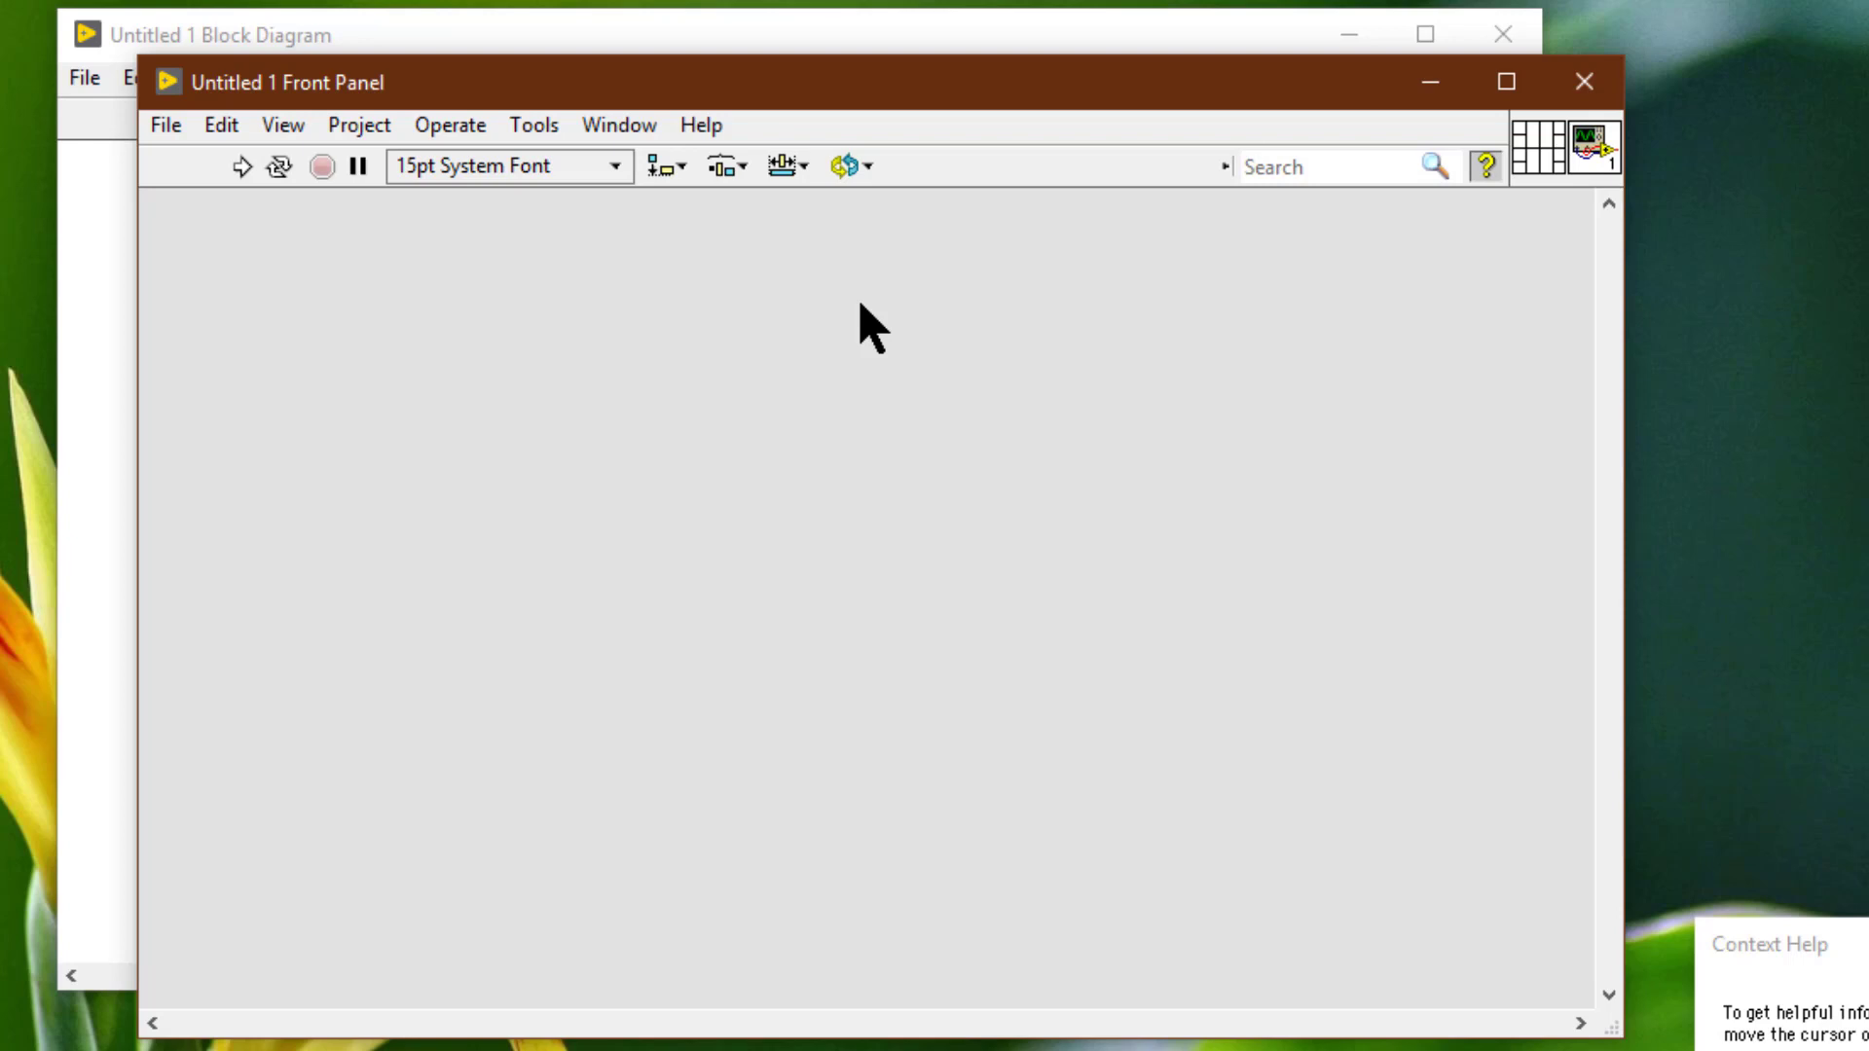
Place a System Spin Control from the System numeric controls on the front panel.
right_click(753, 307)
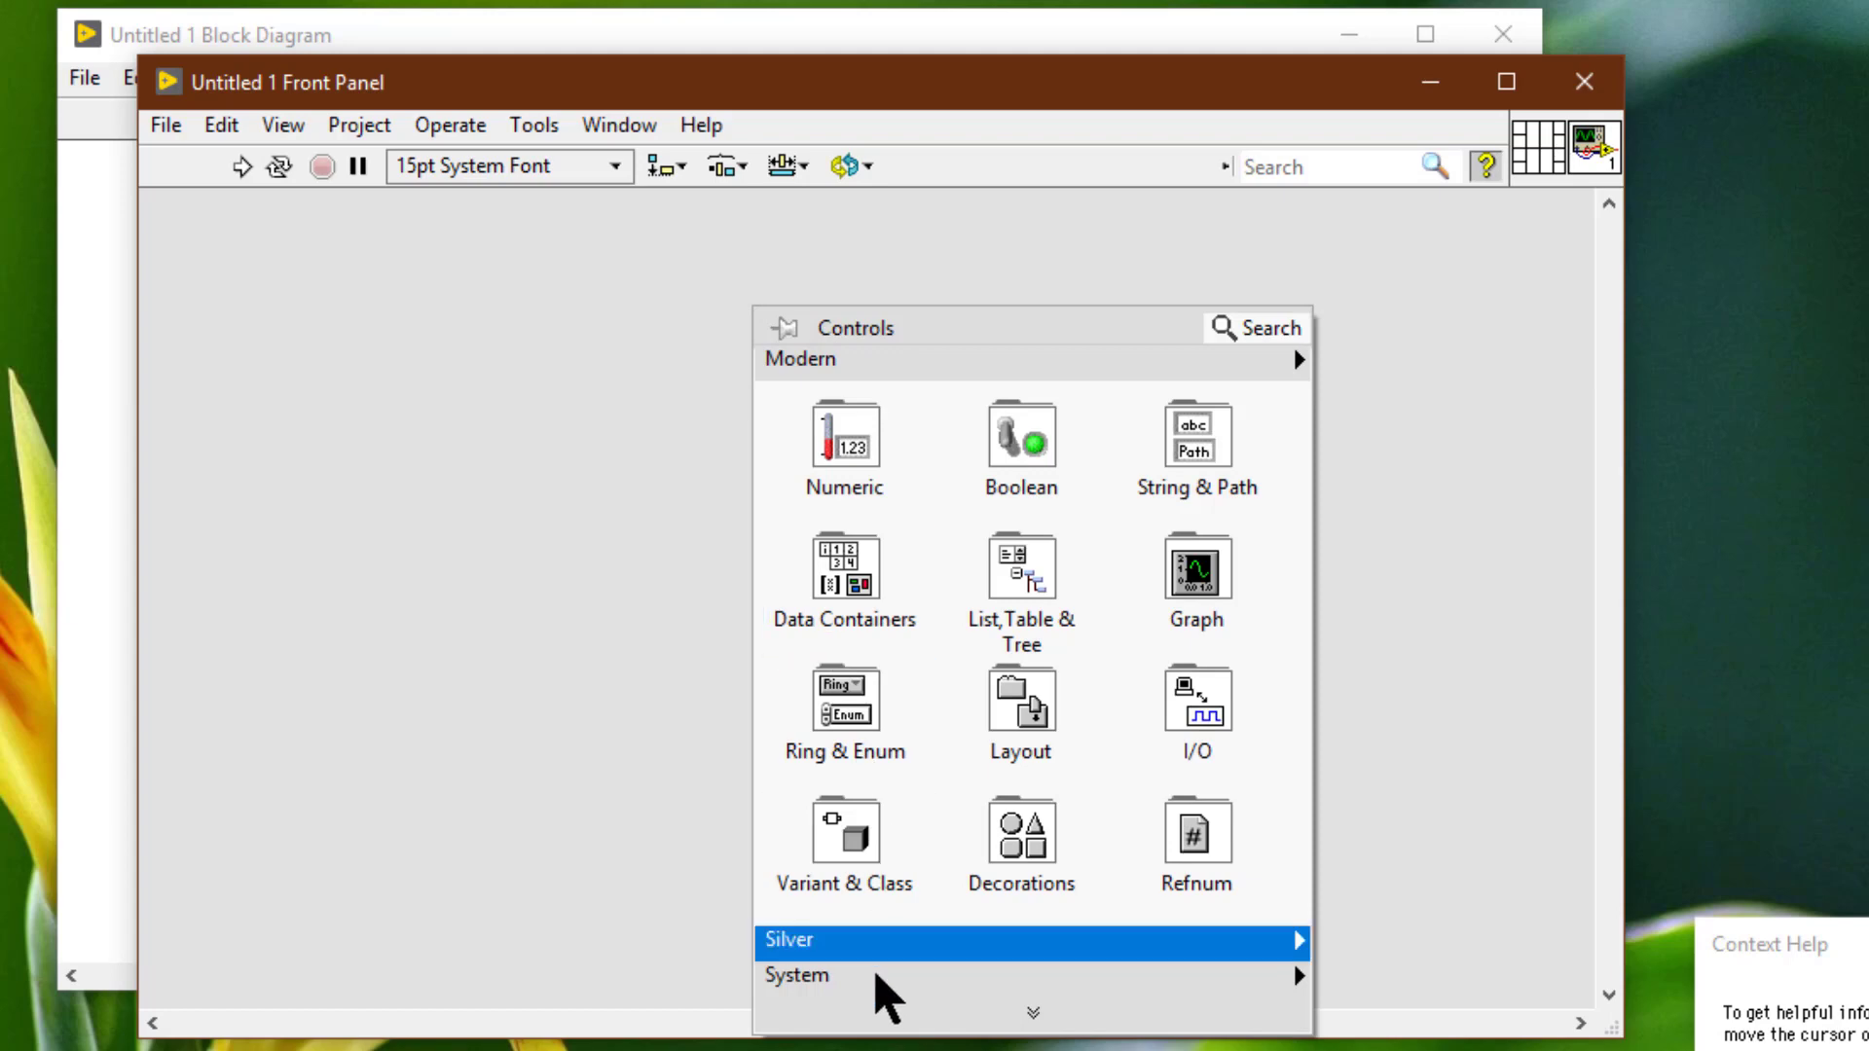
mouse_move(1015, 989)
mouse_move(1397, 1050)
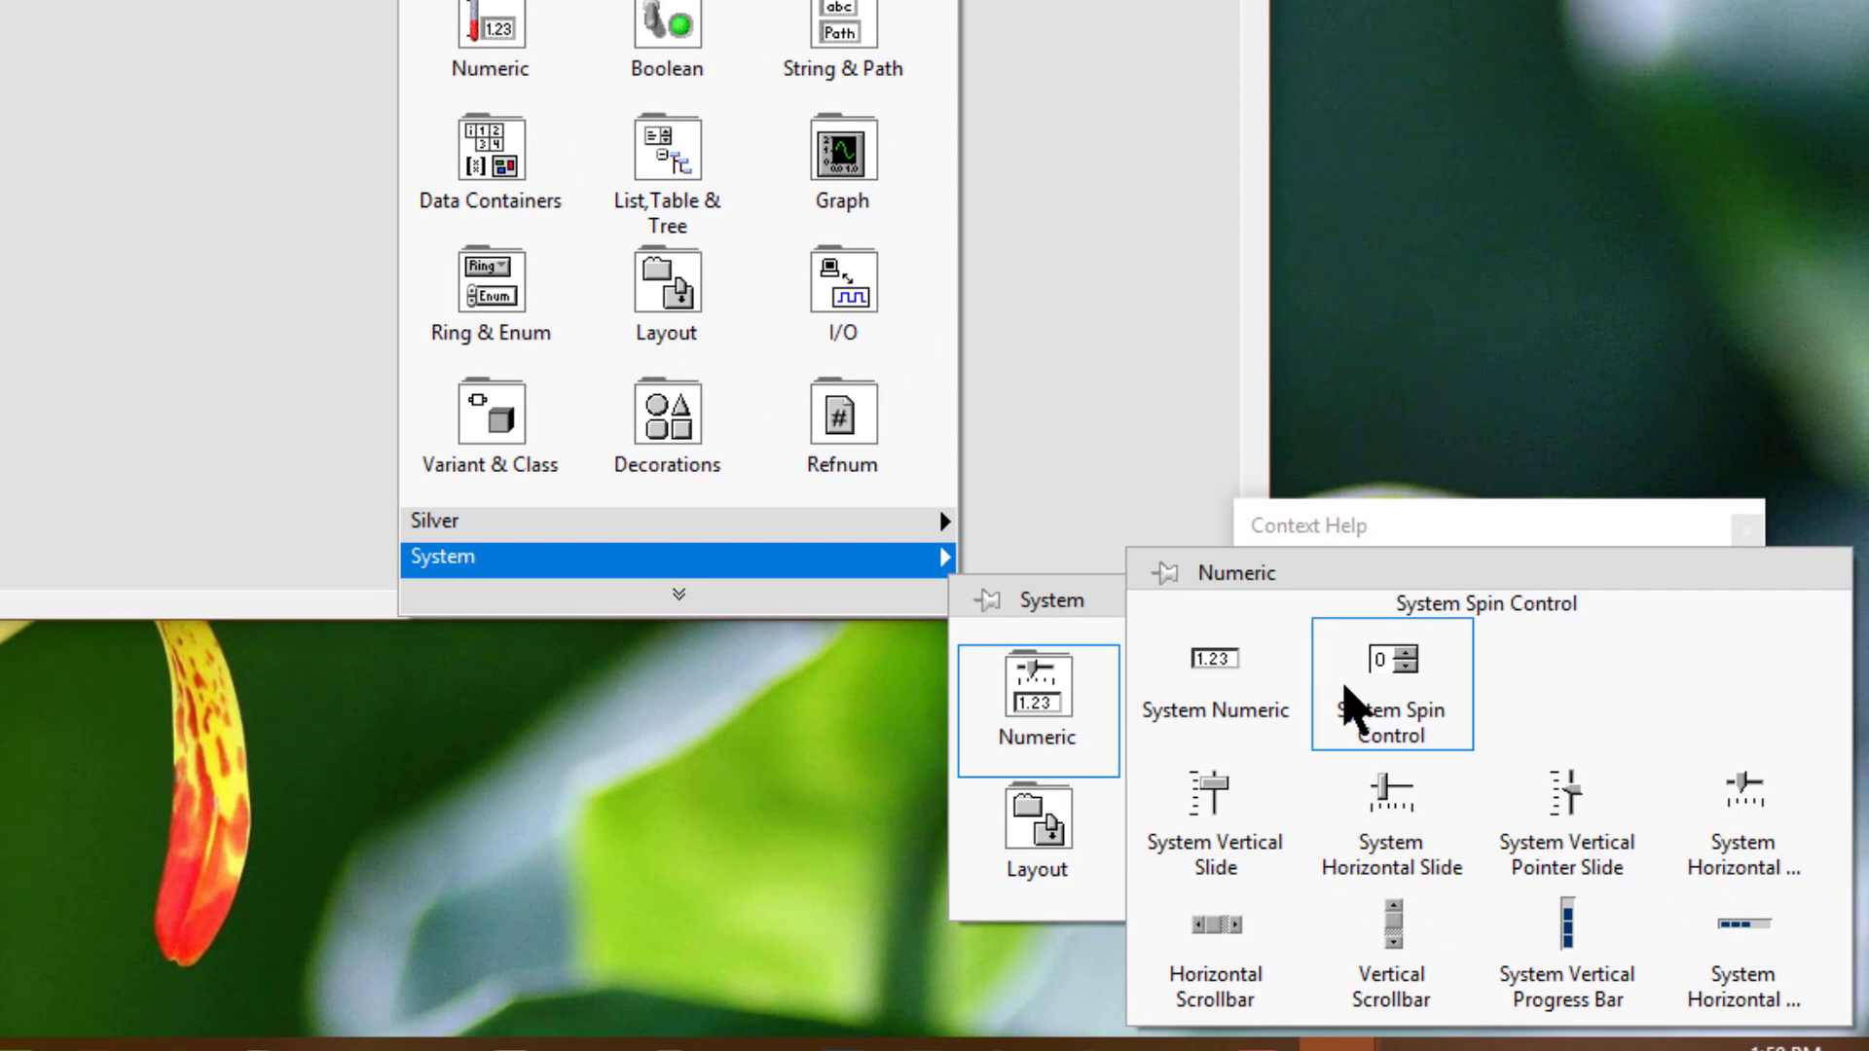
click(1346, 689)
click(605, 387)
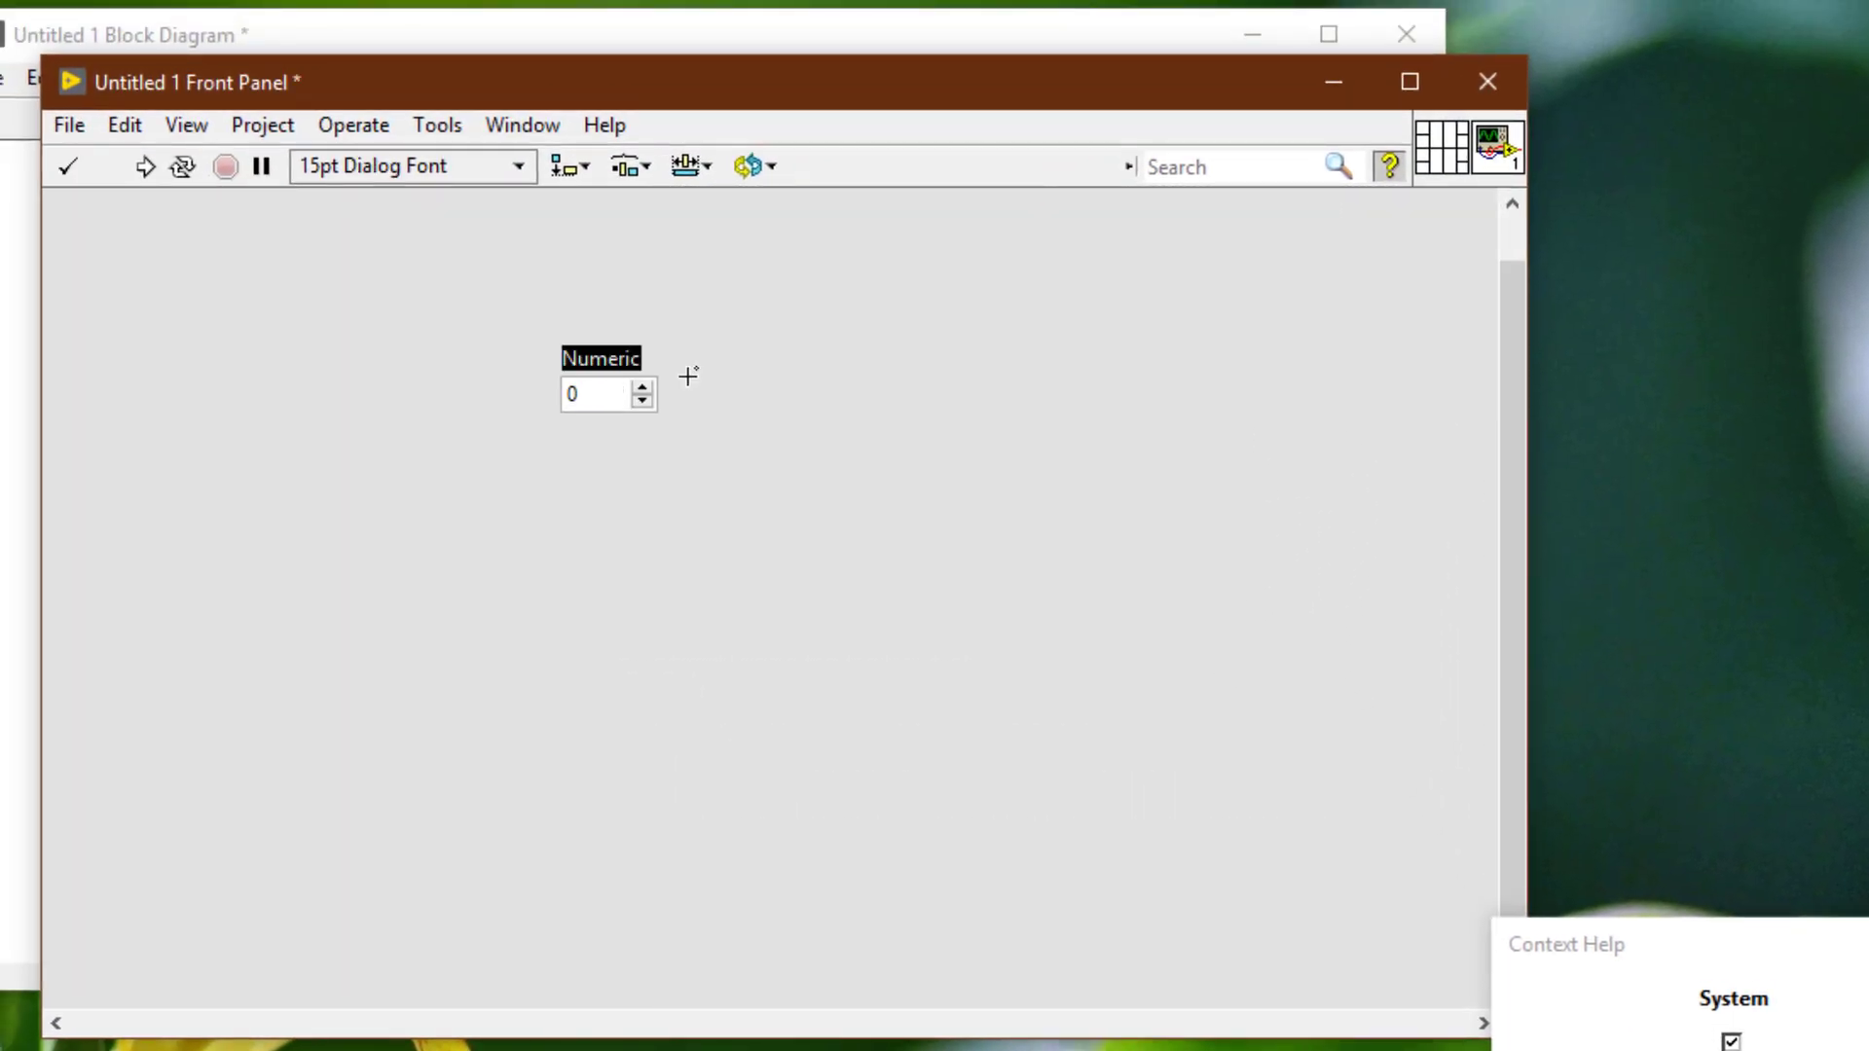
Show the Tools palette and move it onto the front panel beside the numeric control.
click(199, 132)
click(245, 228)
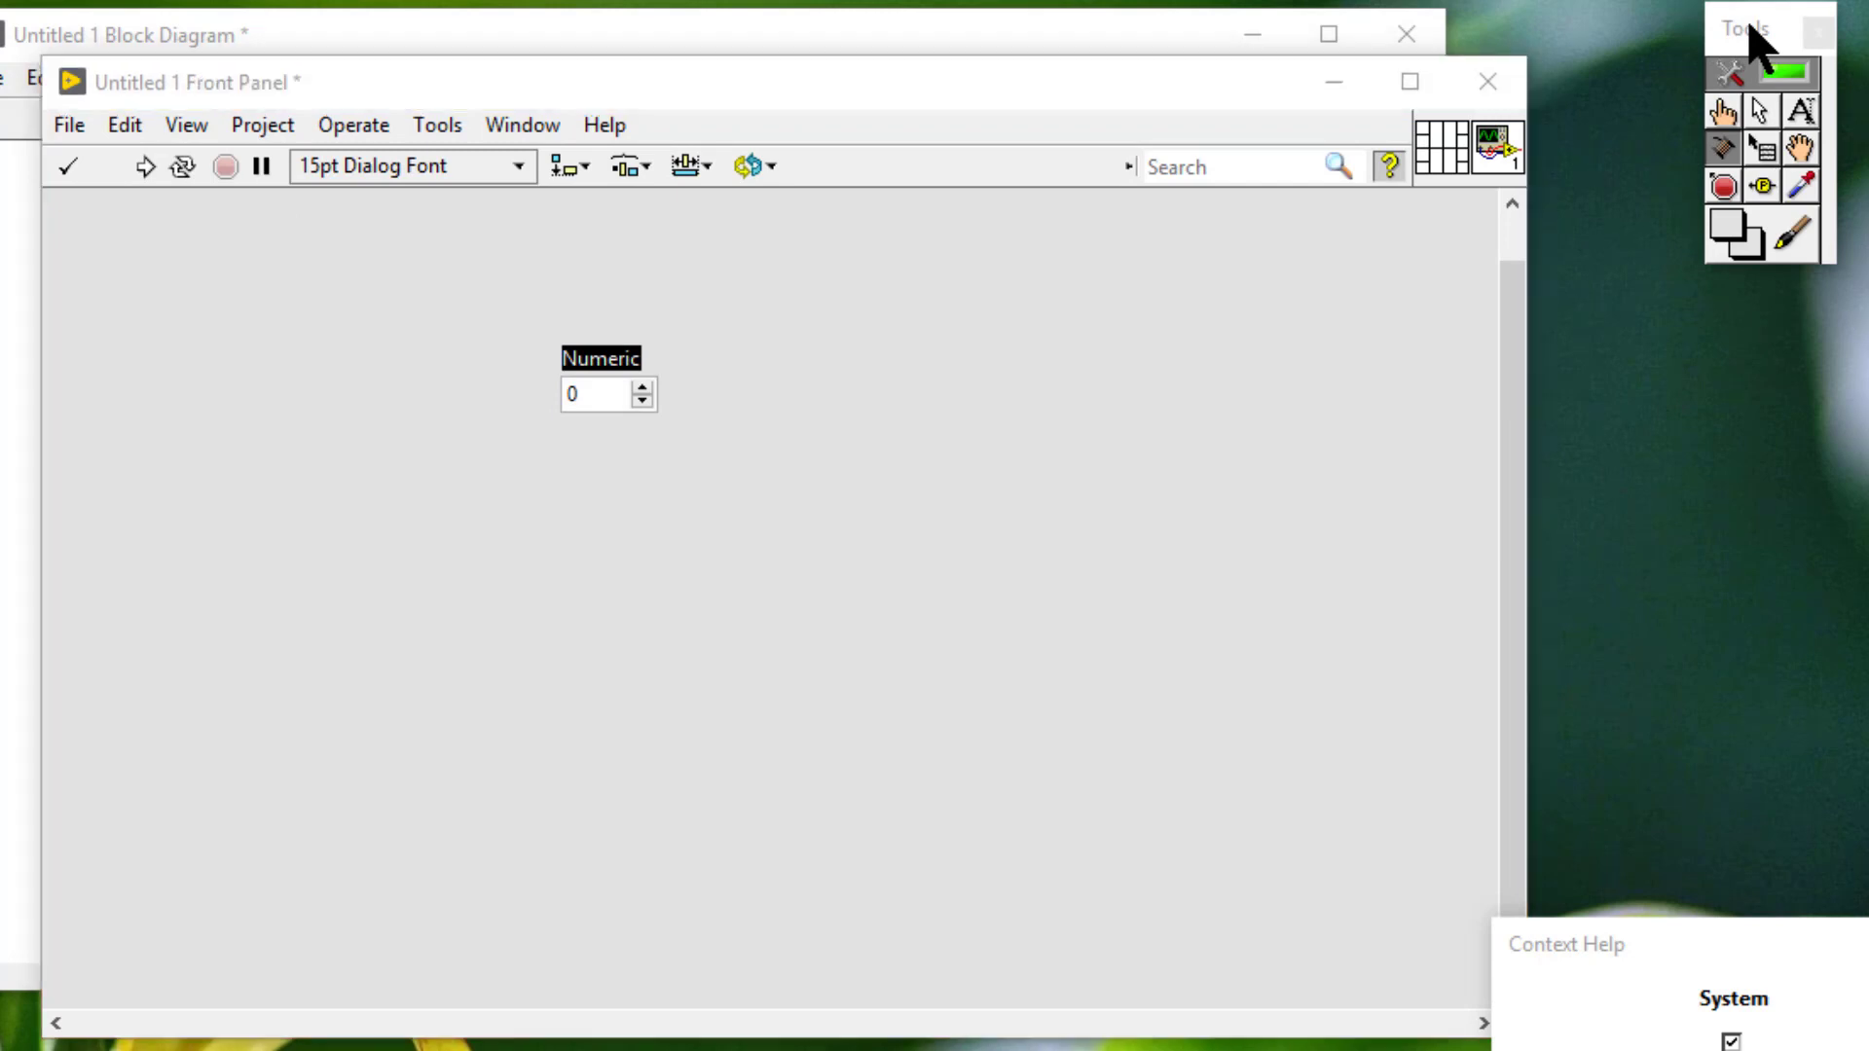
drag(1749, 31, 968, 294)
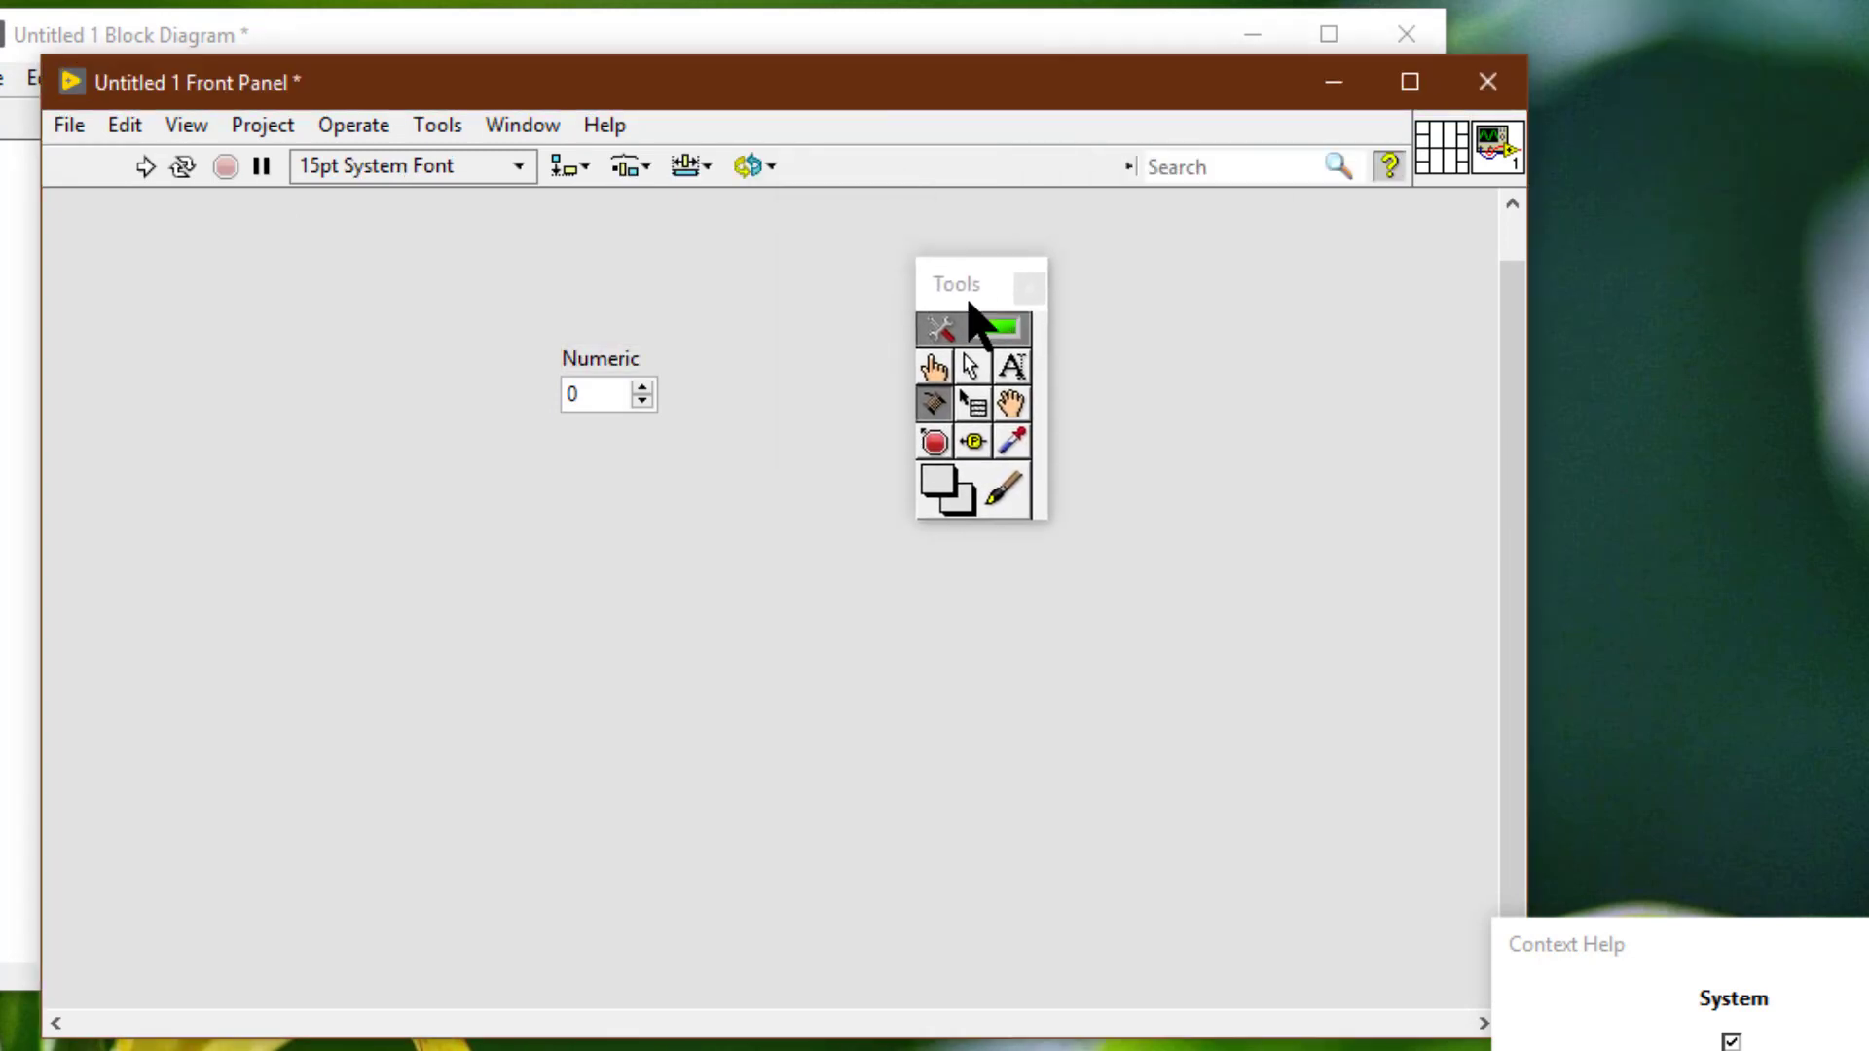
Try to recolor the system numeric control and its increment buttons with the Set Color tool.
click(1017, 496)
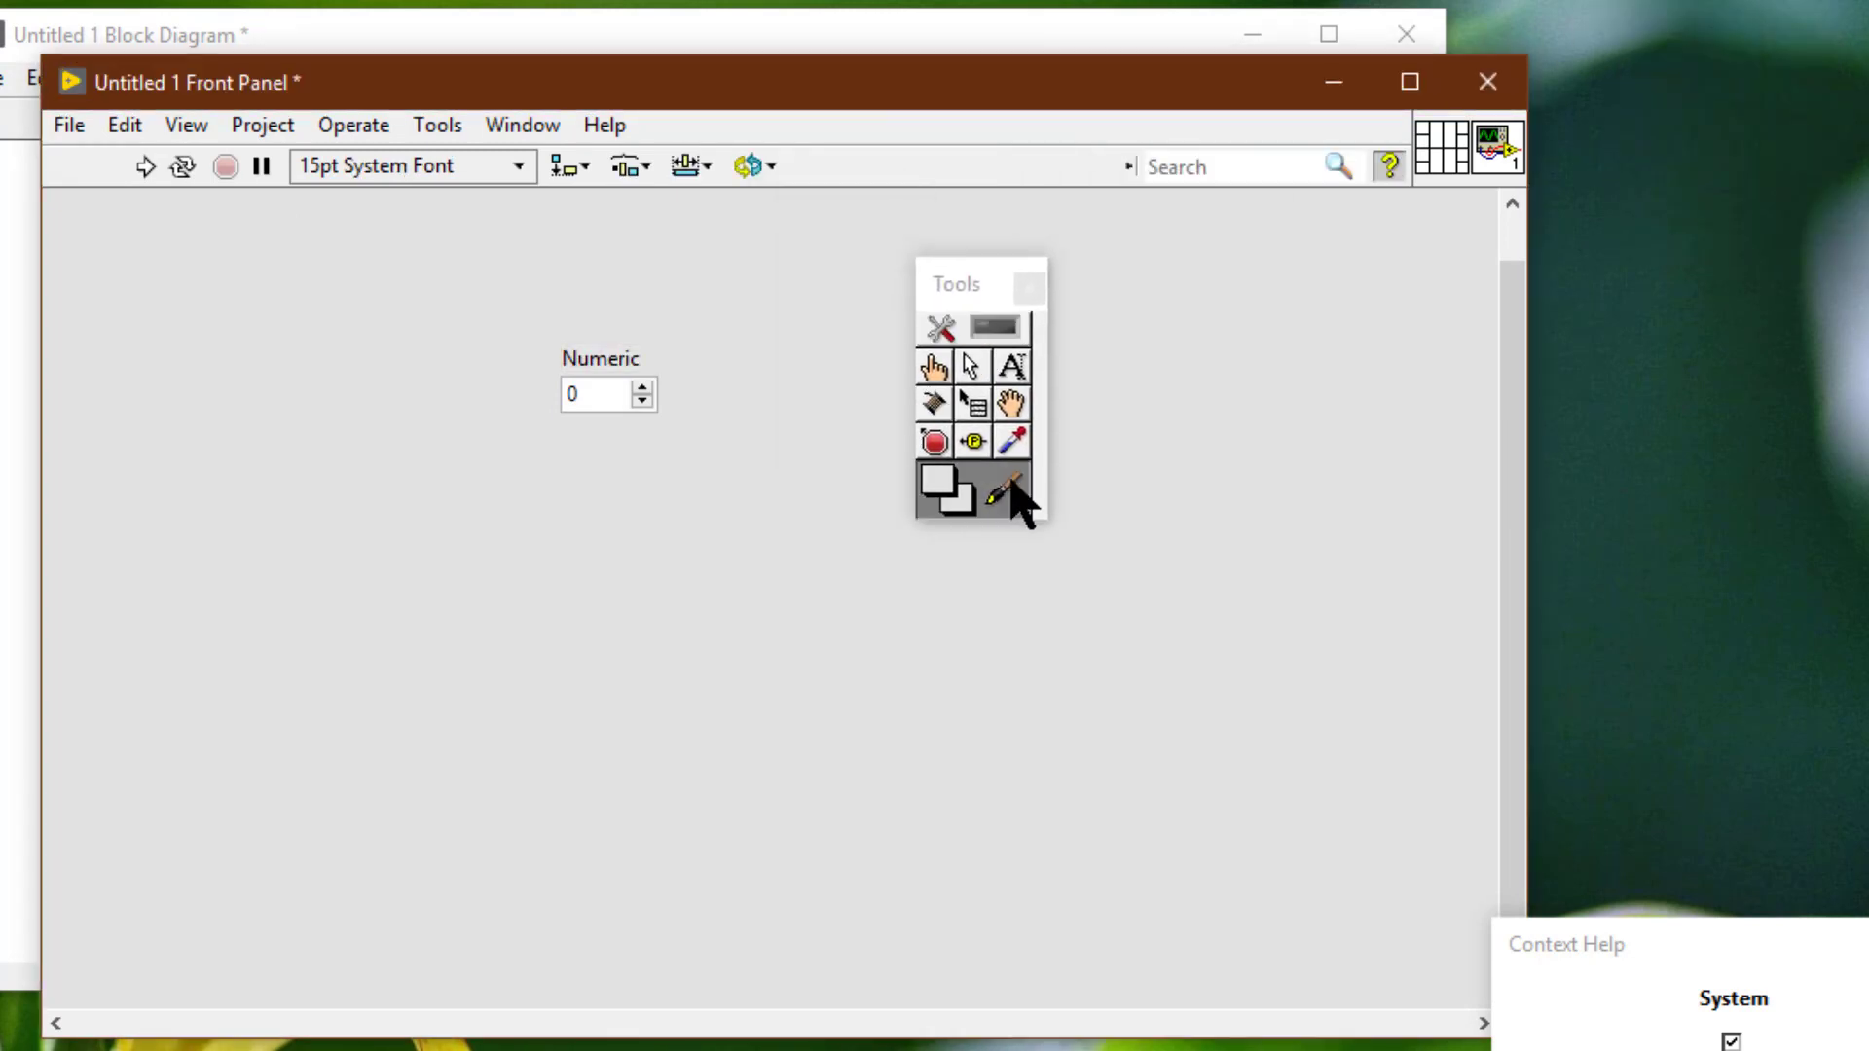
click(589, 397)
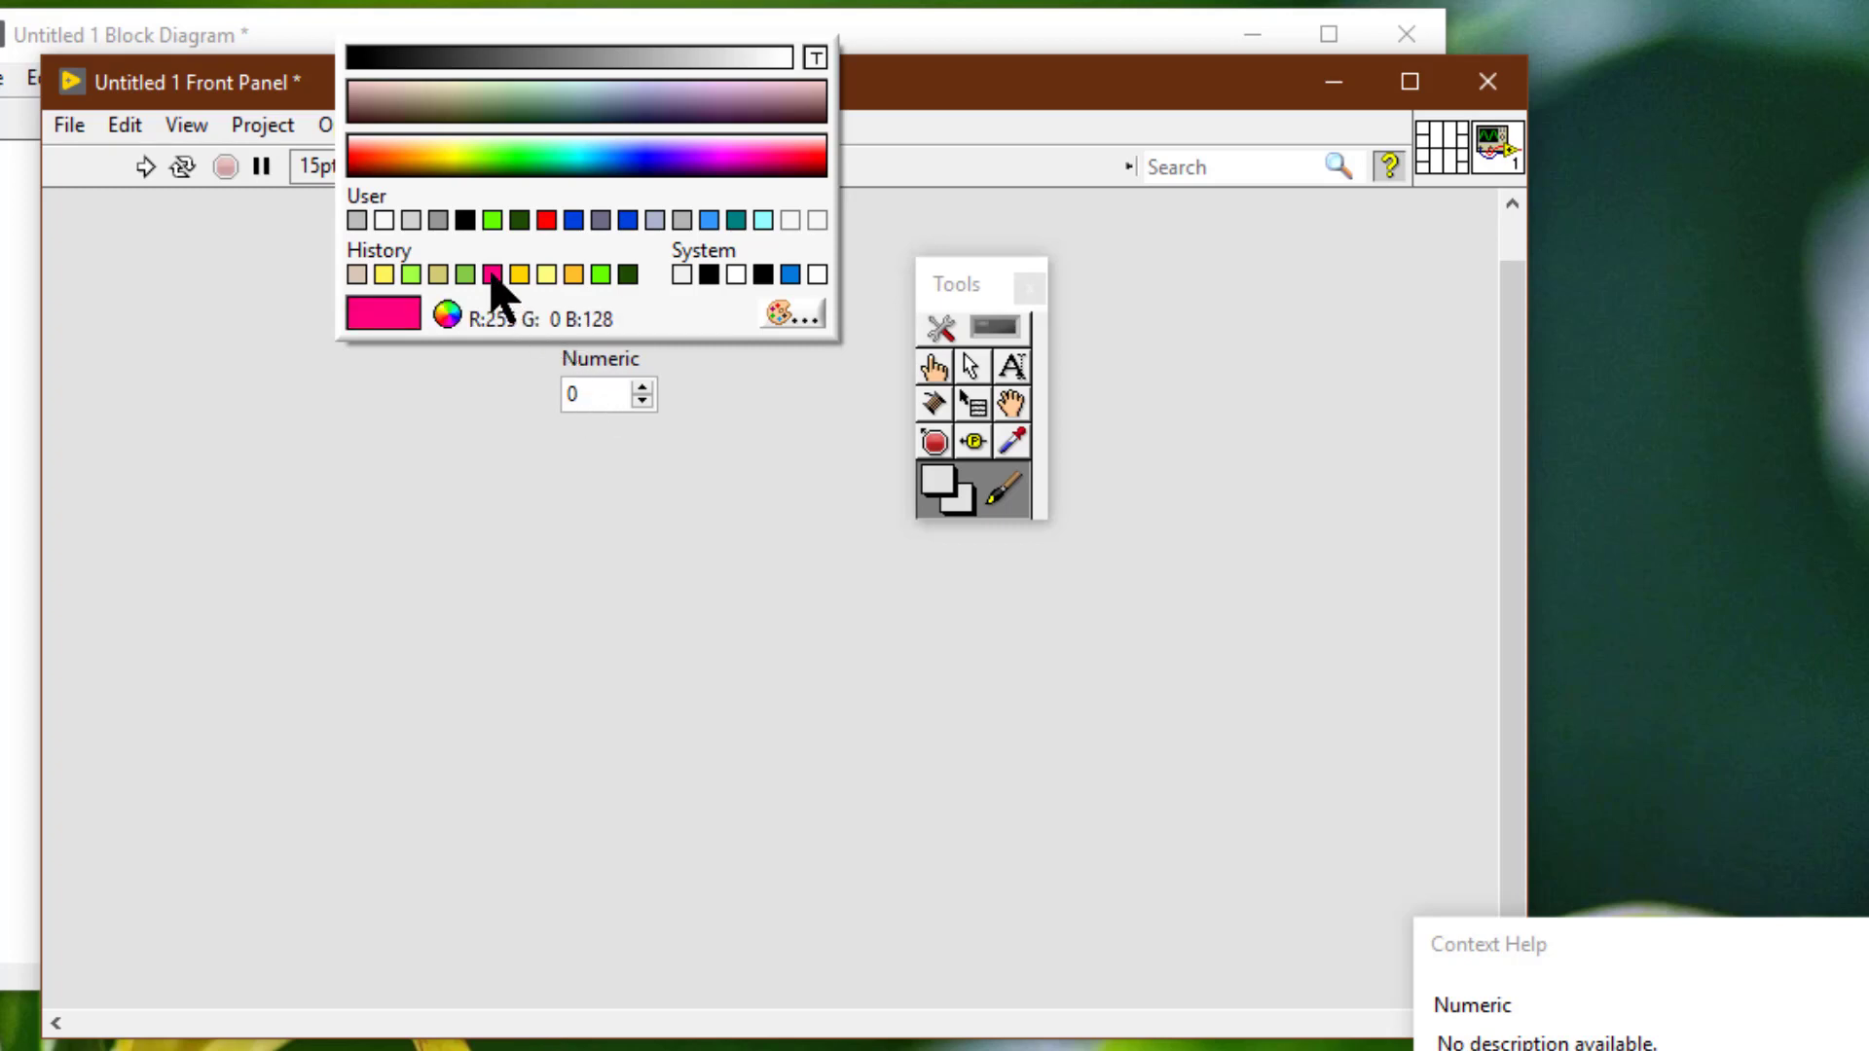
click(641, 391)
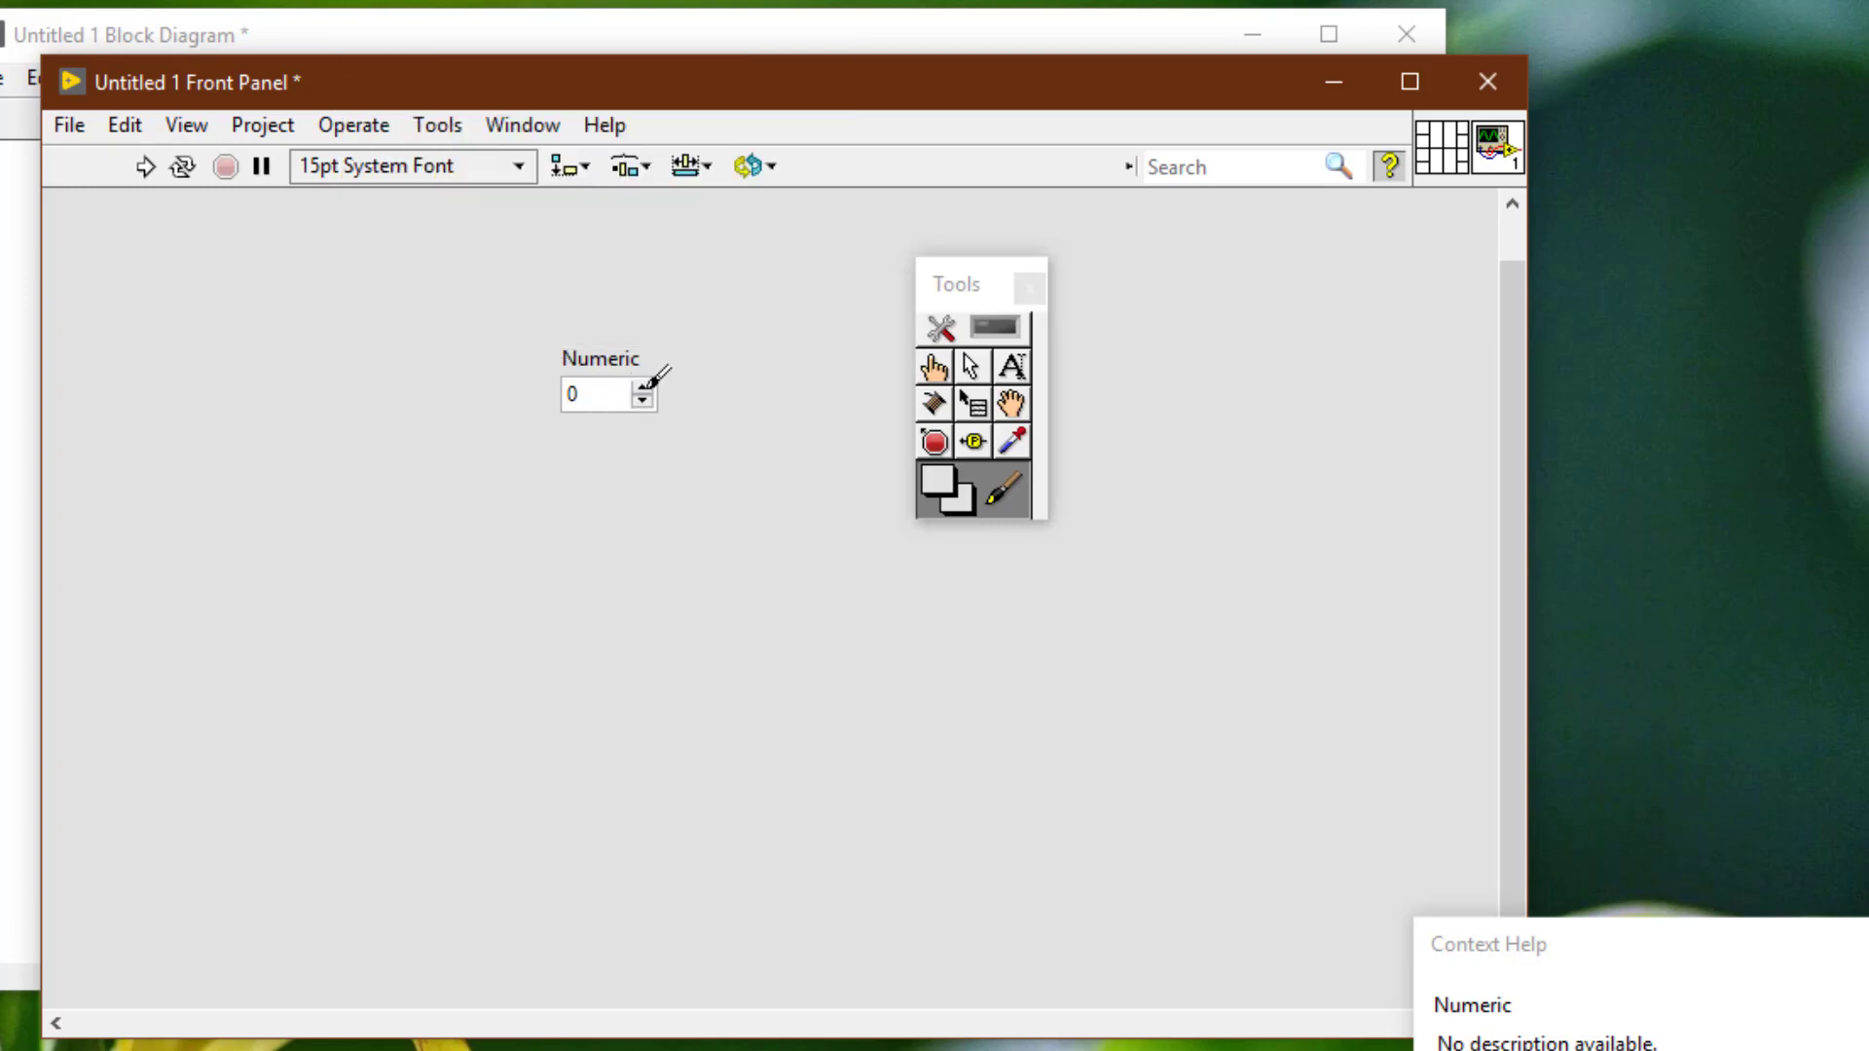
click(645, 387)
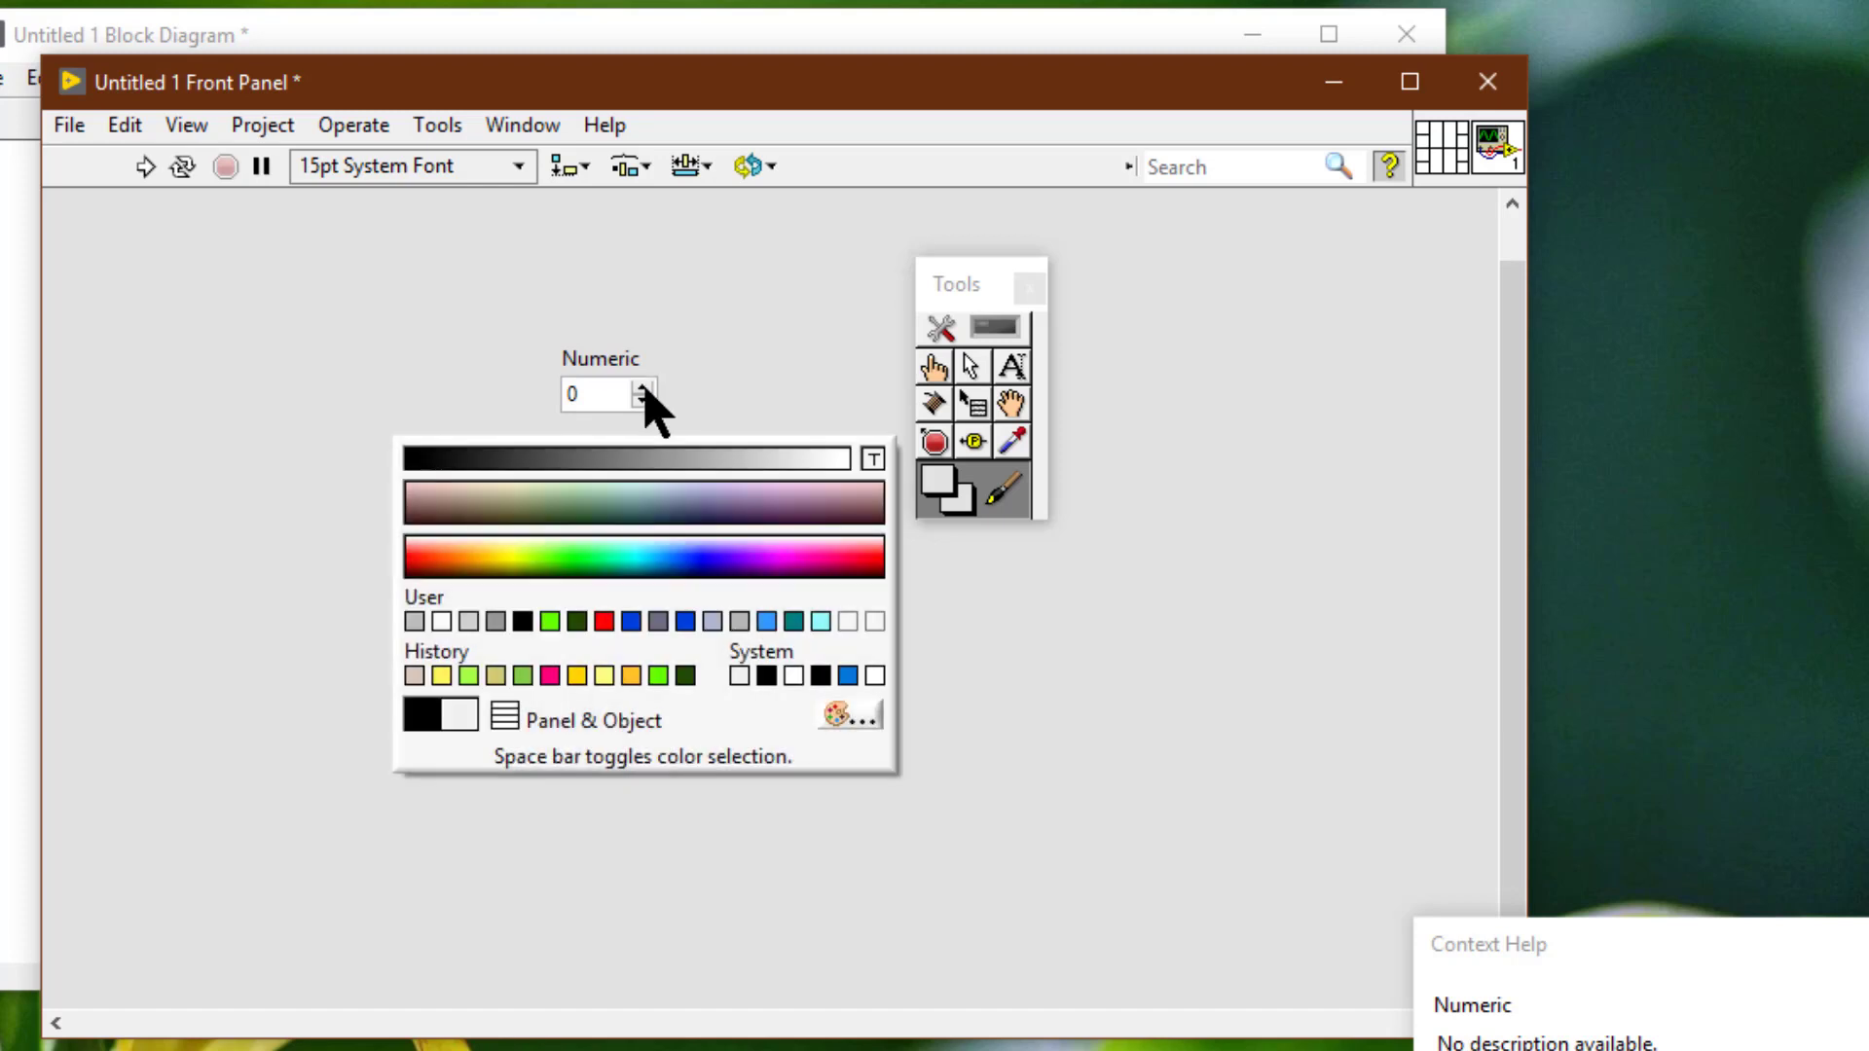
click(556, 624)
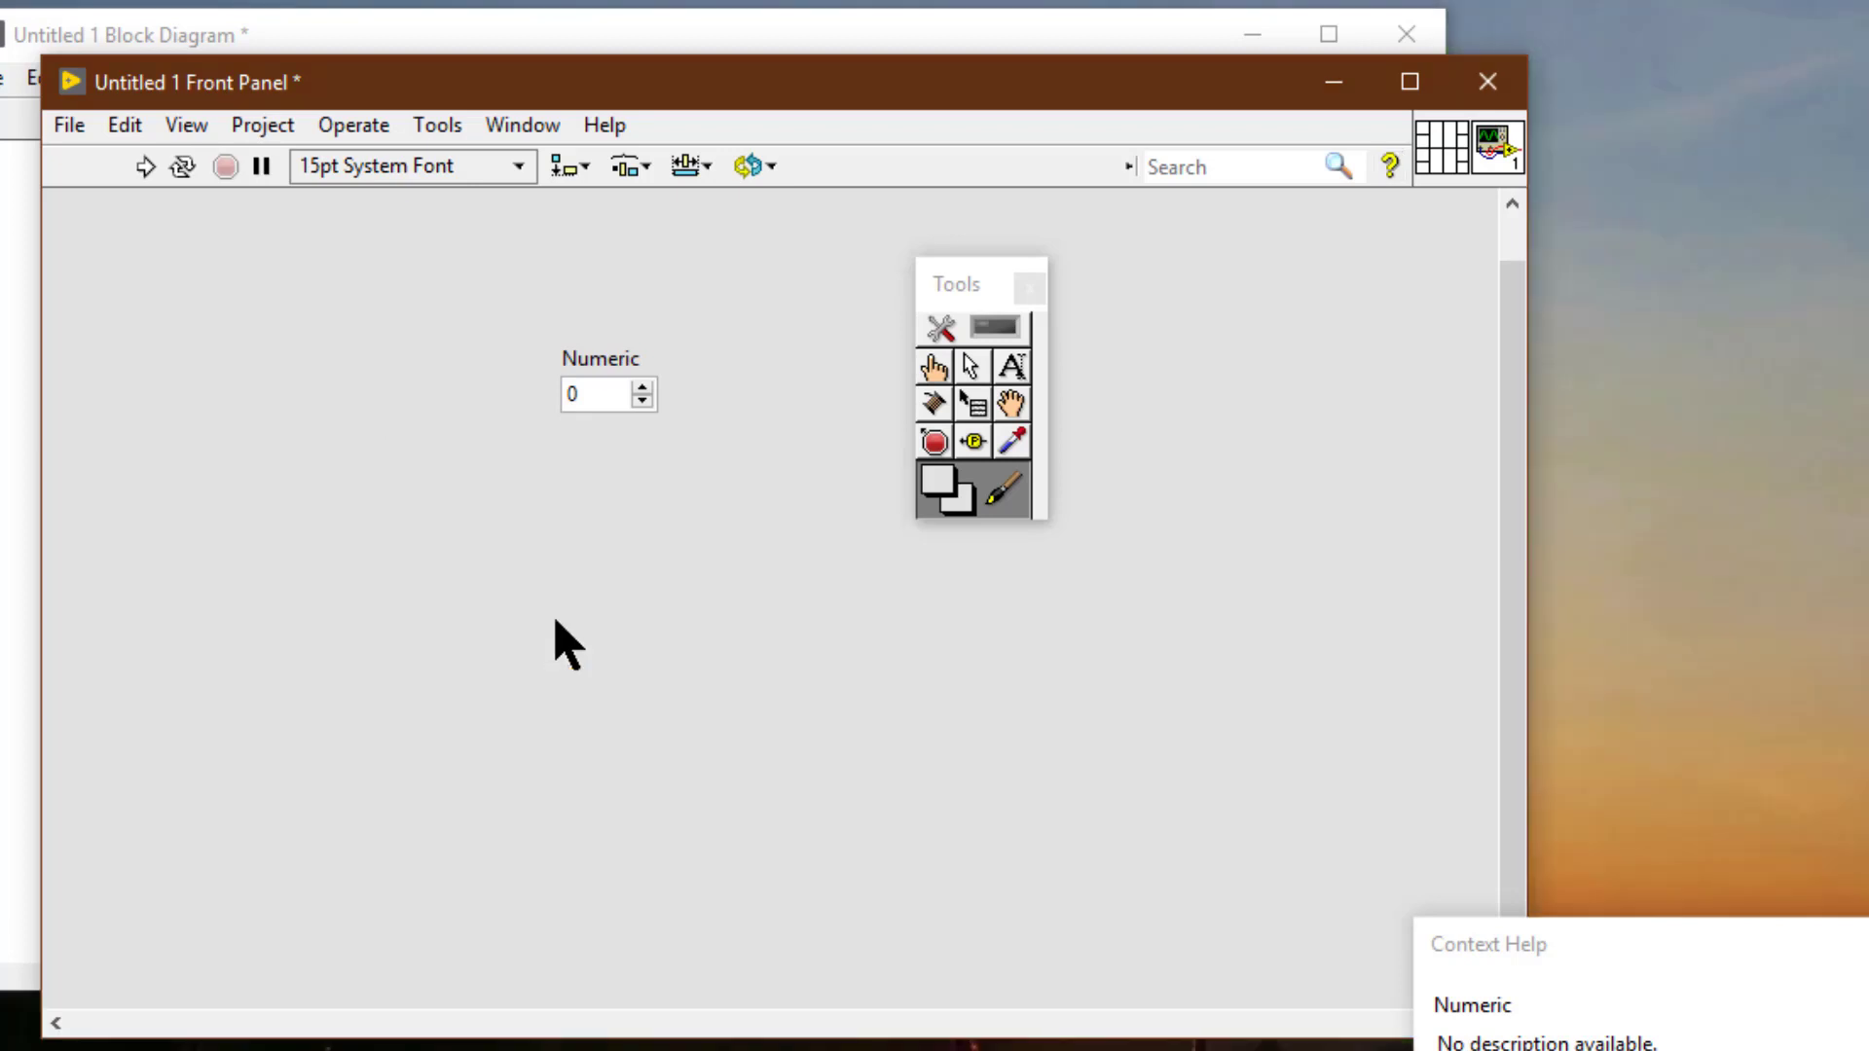
Restore automatic tool selection and delete the numeric control from the front panel.
click(992, 325)
click(636, 360)
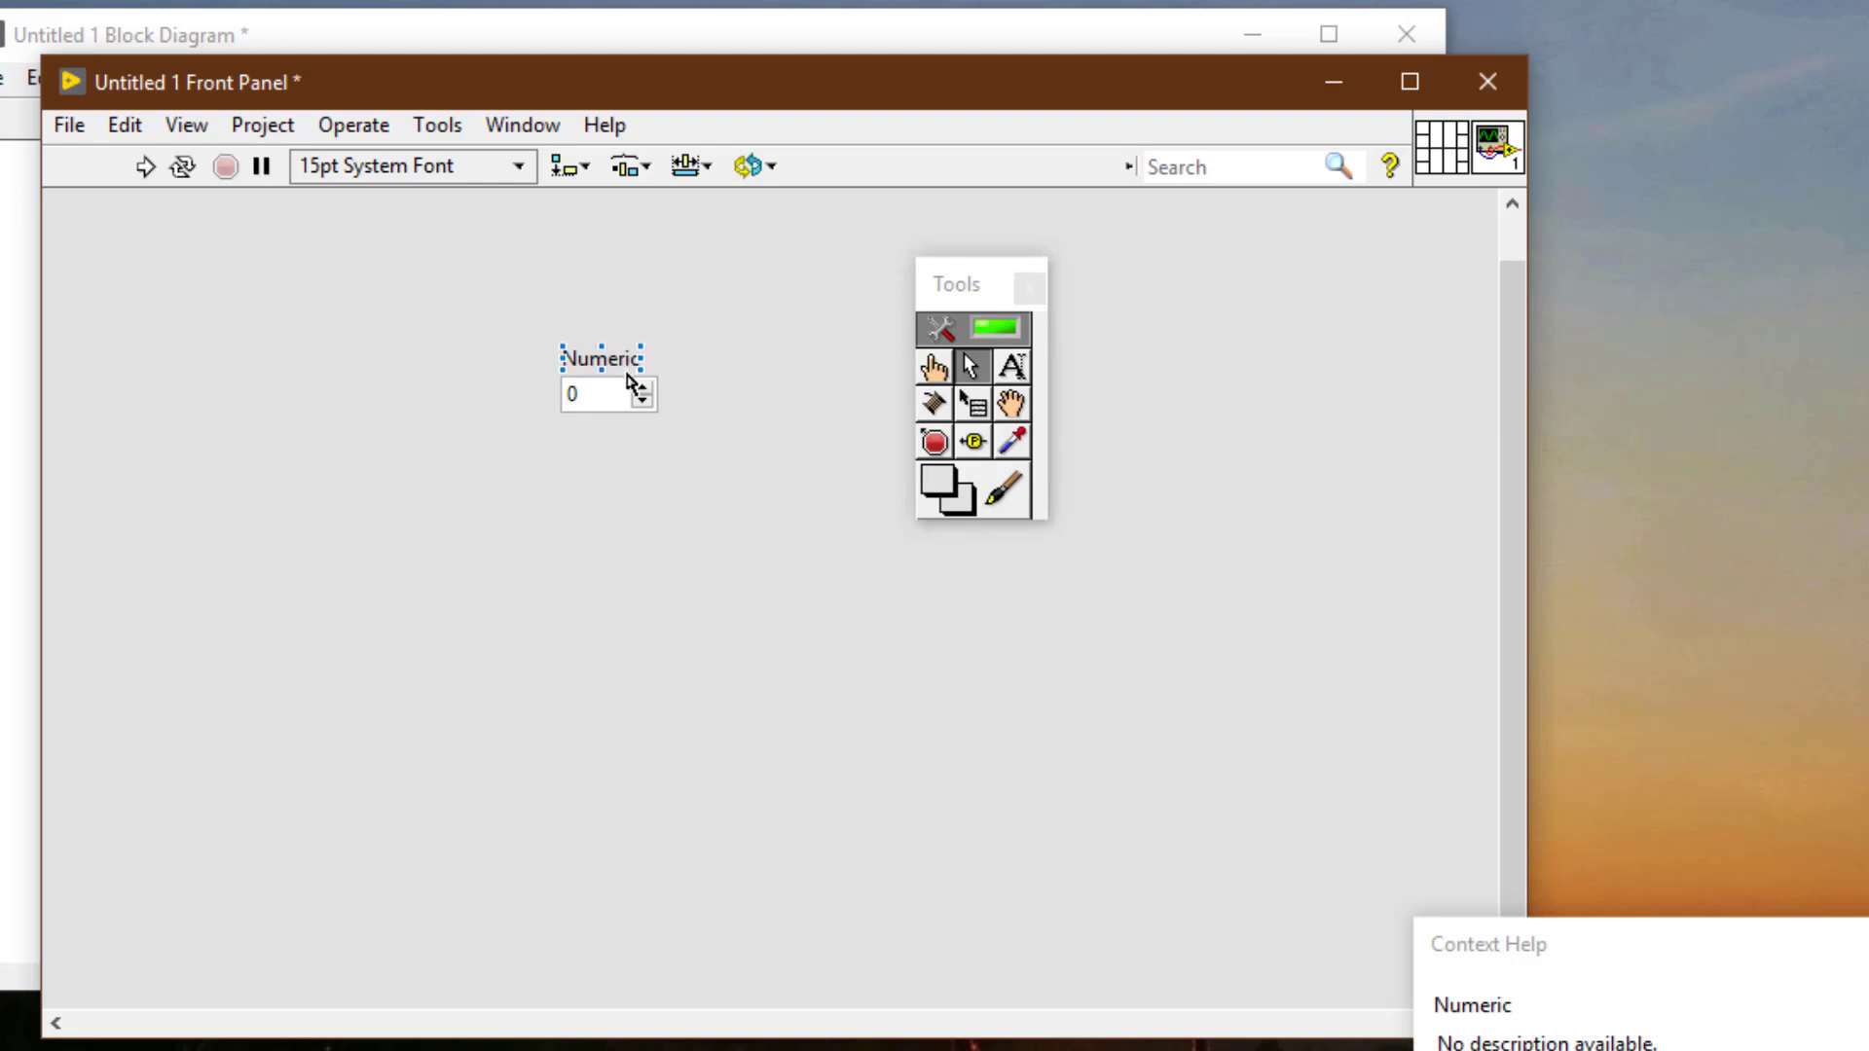
click(627, 391)
key(Delete)
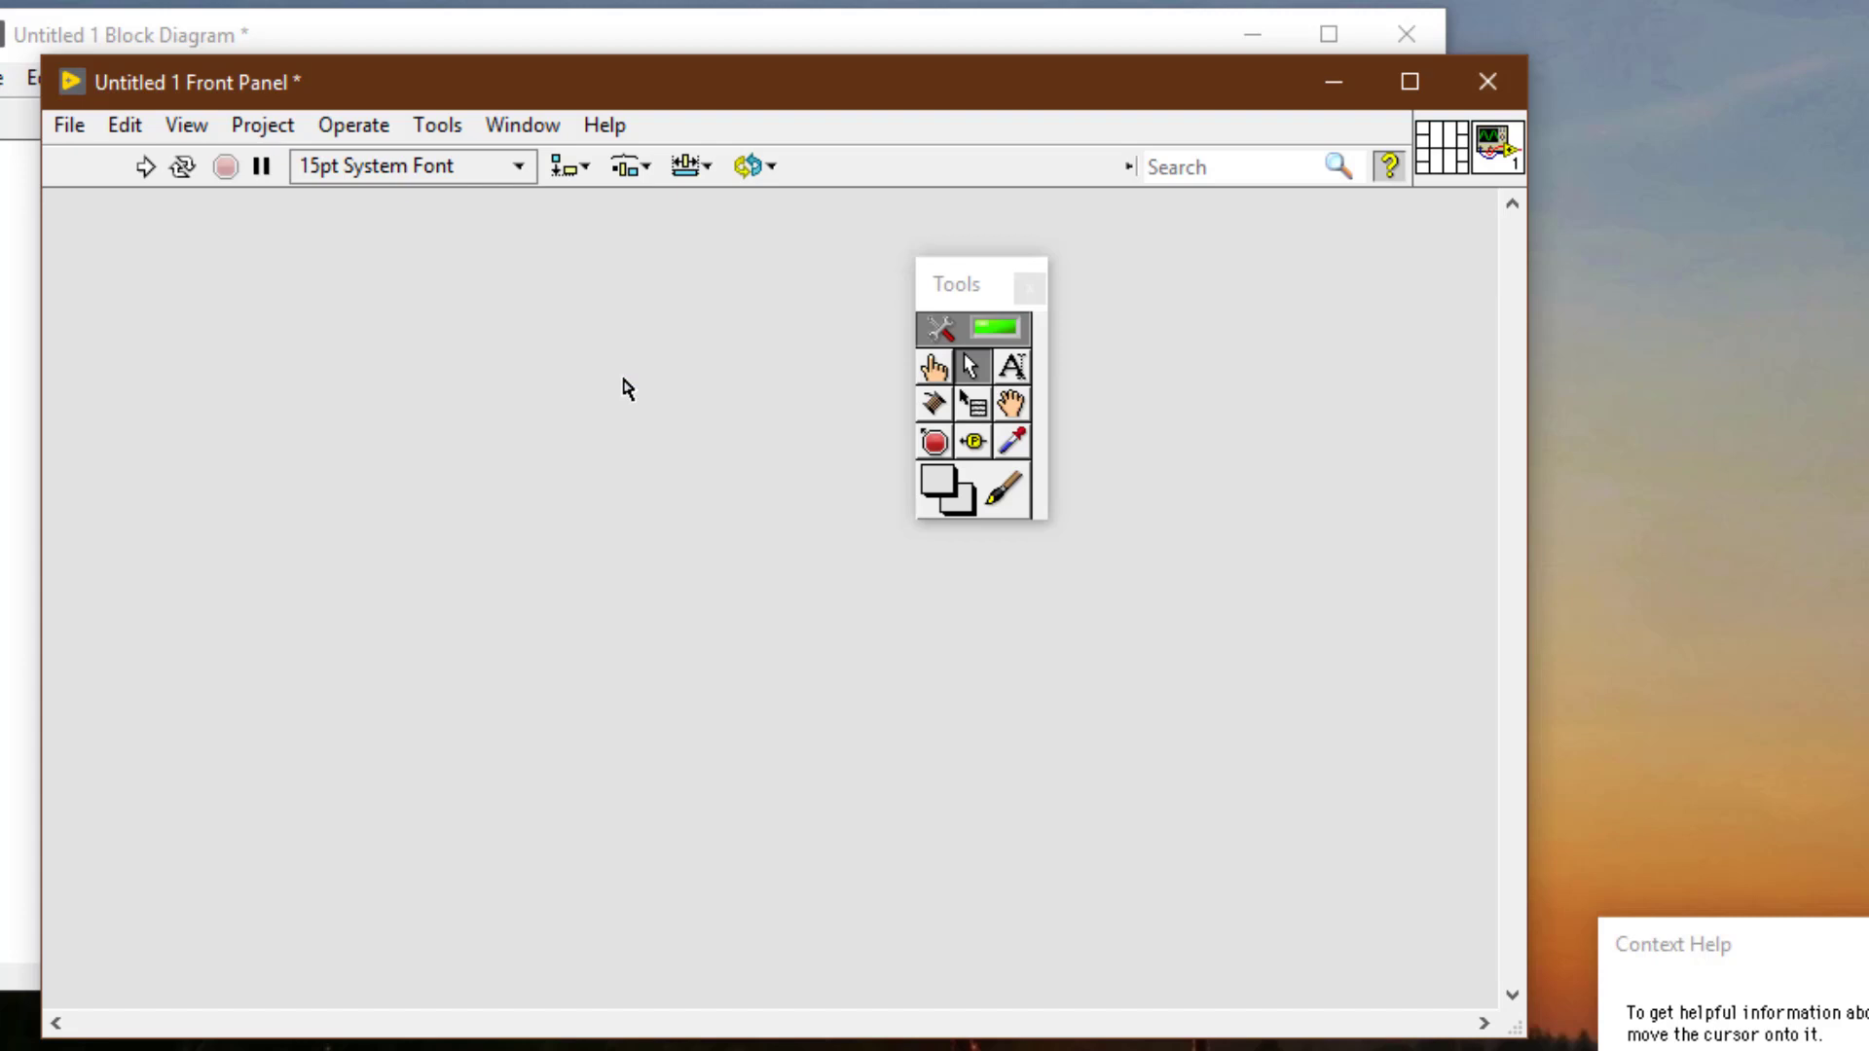
Place an OK Button from the Modern Boolean controls on the front panel.
right_click(526, 374)
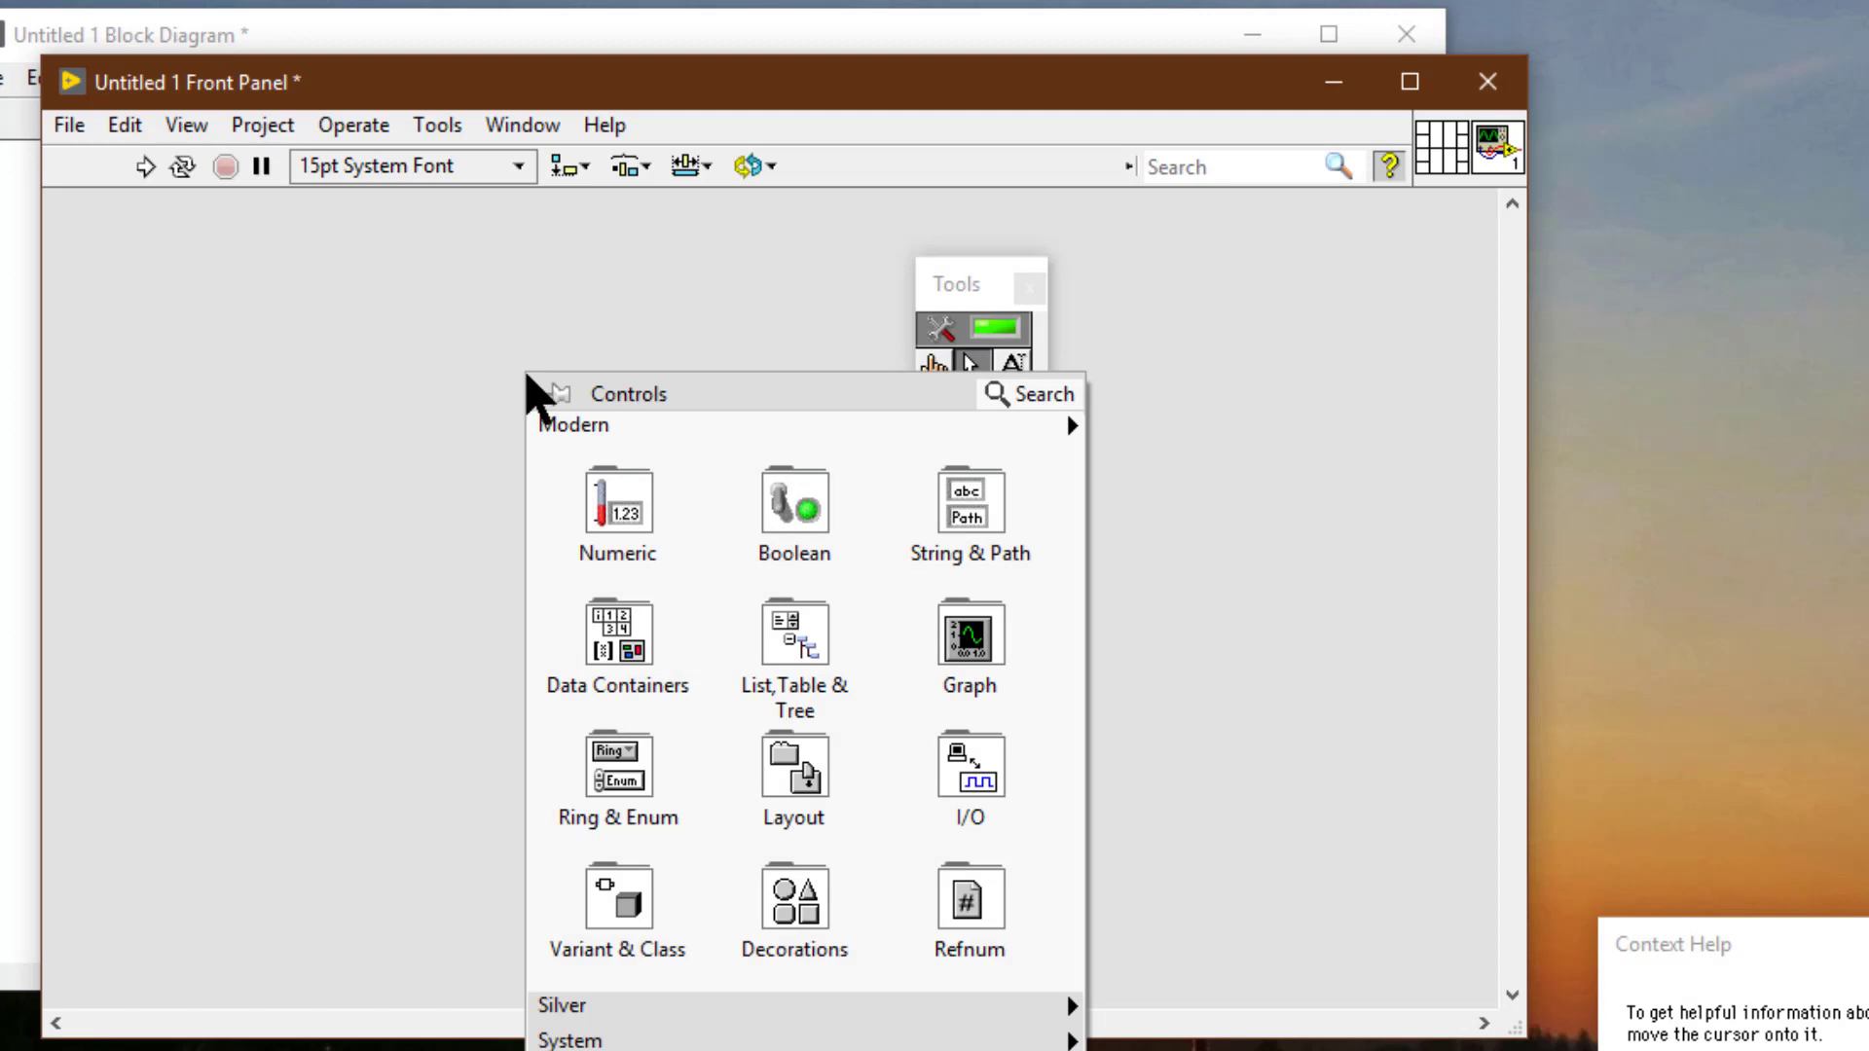
mouse_move(822, 530)
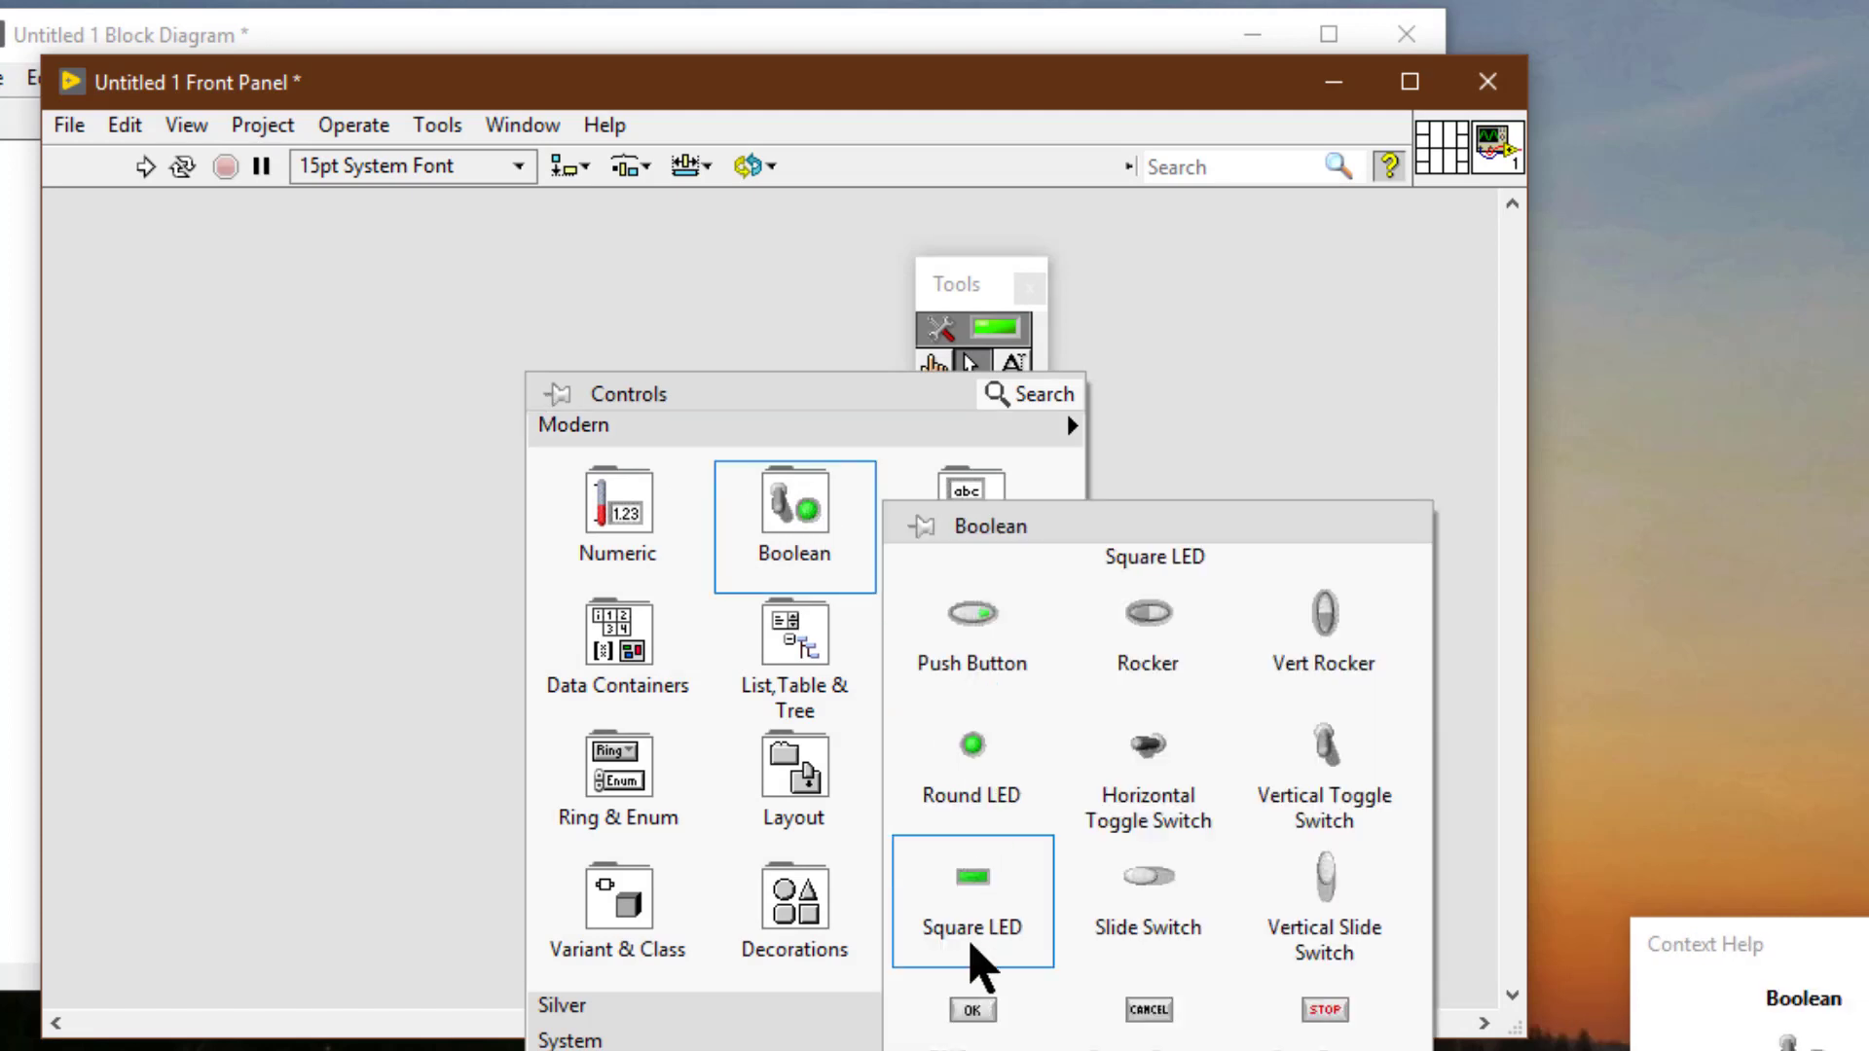
click(969, 1010)
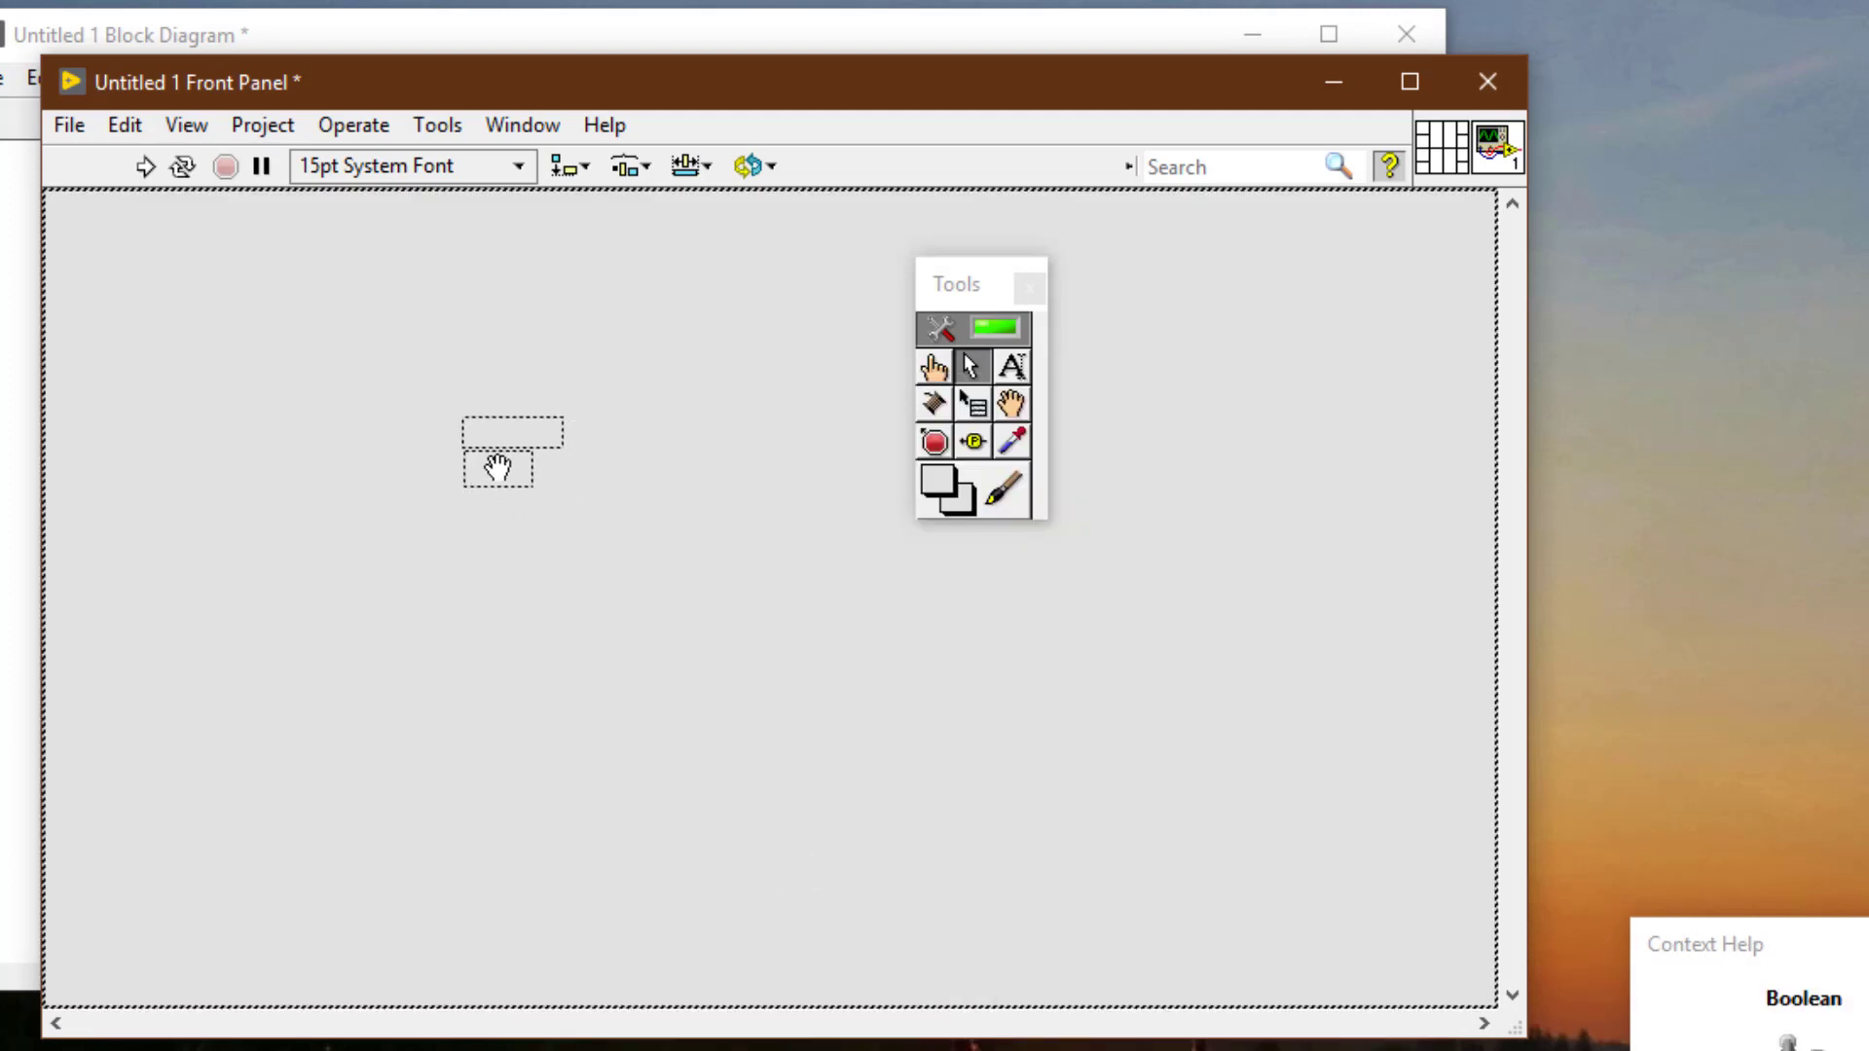
click(490, 455)
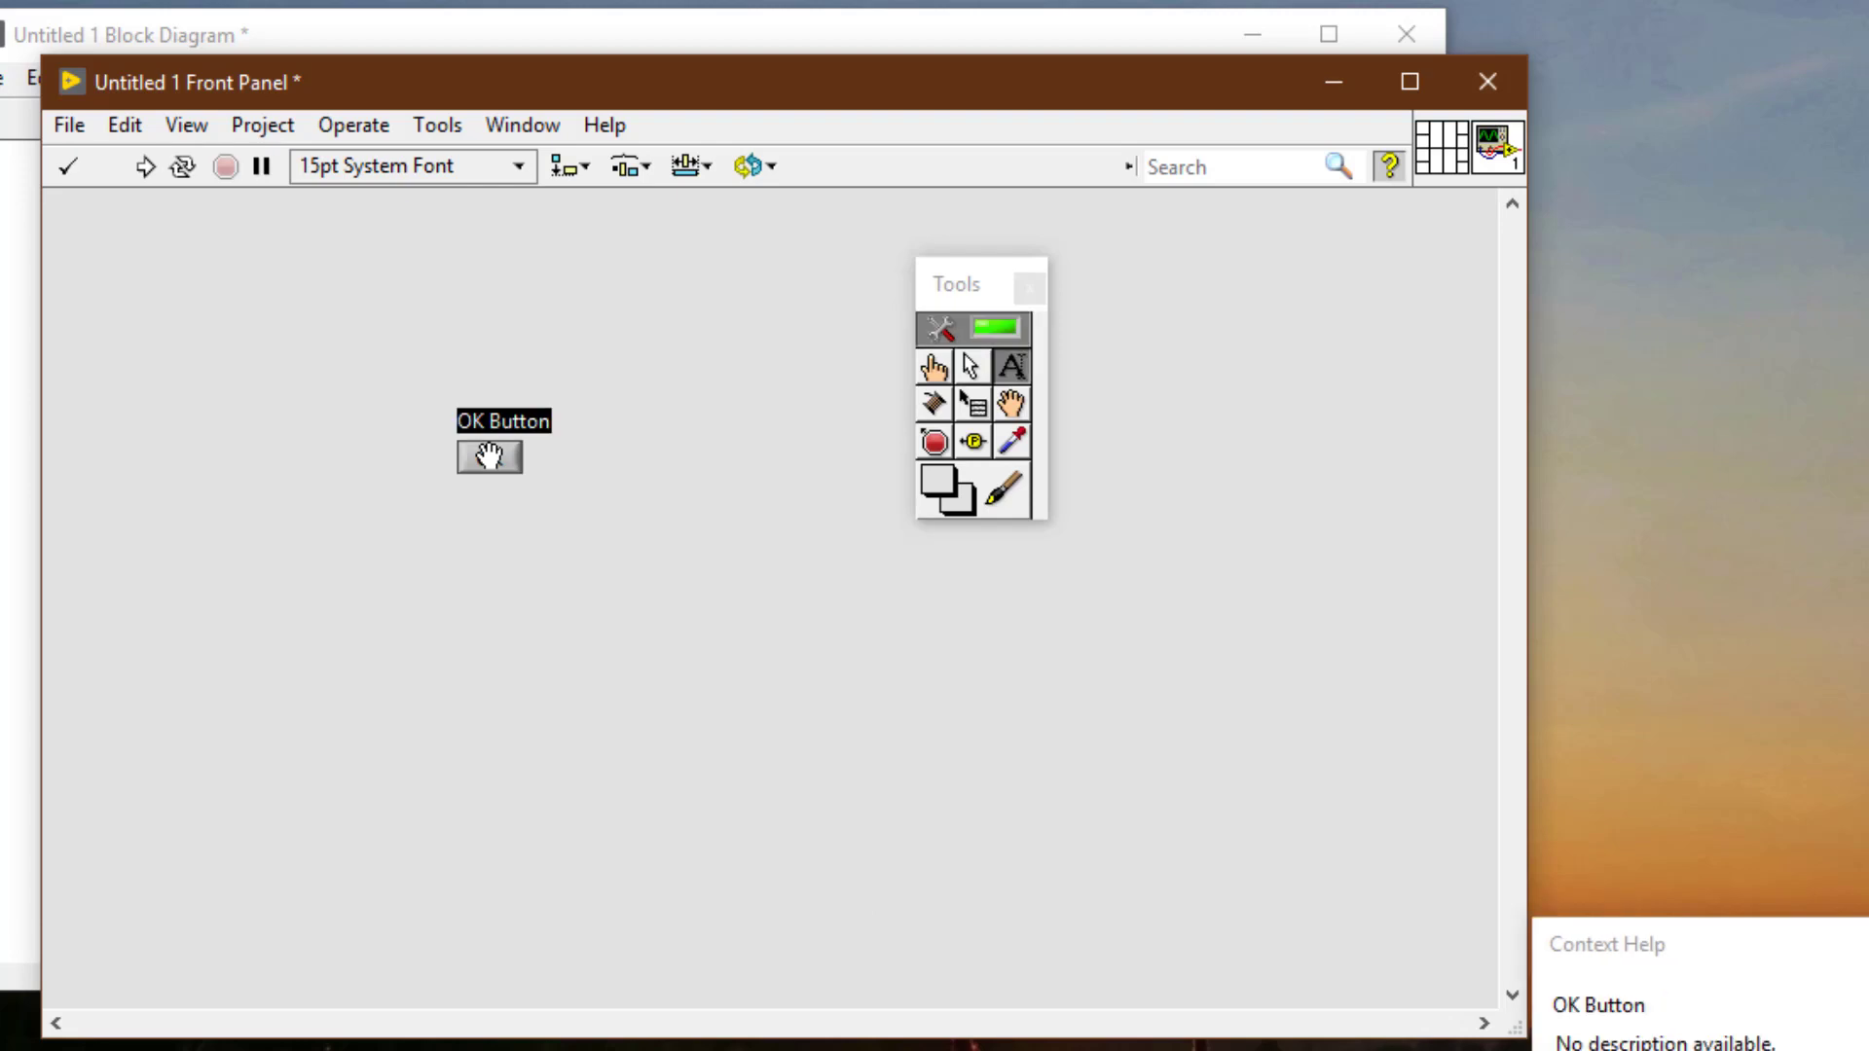
Alternate between the Set Color tool and automatic tool selection, and briefly show the temporary tools palette on the front panel.
click(993, 506)
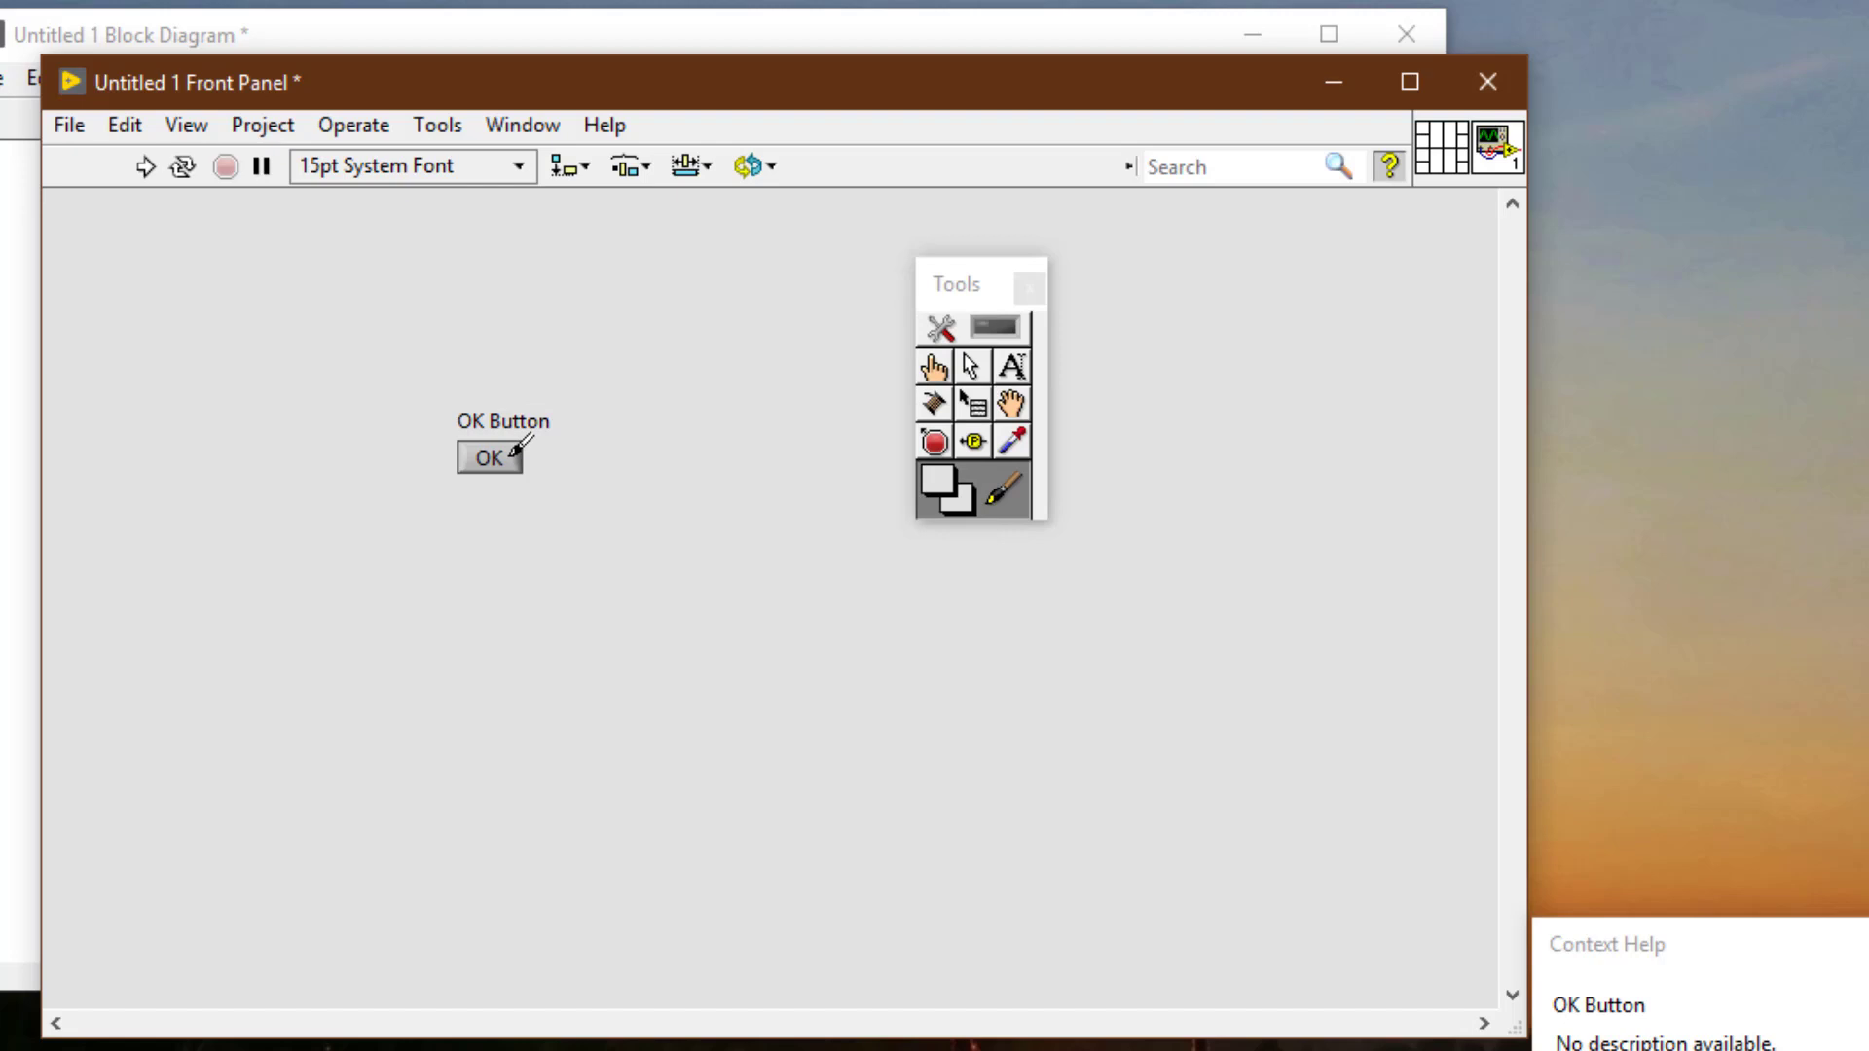
click(994, 328)
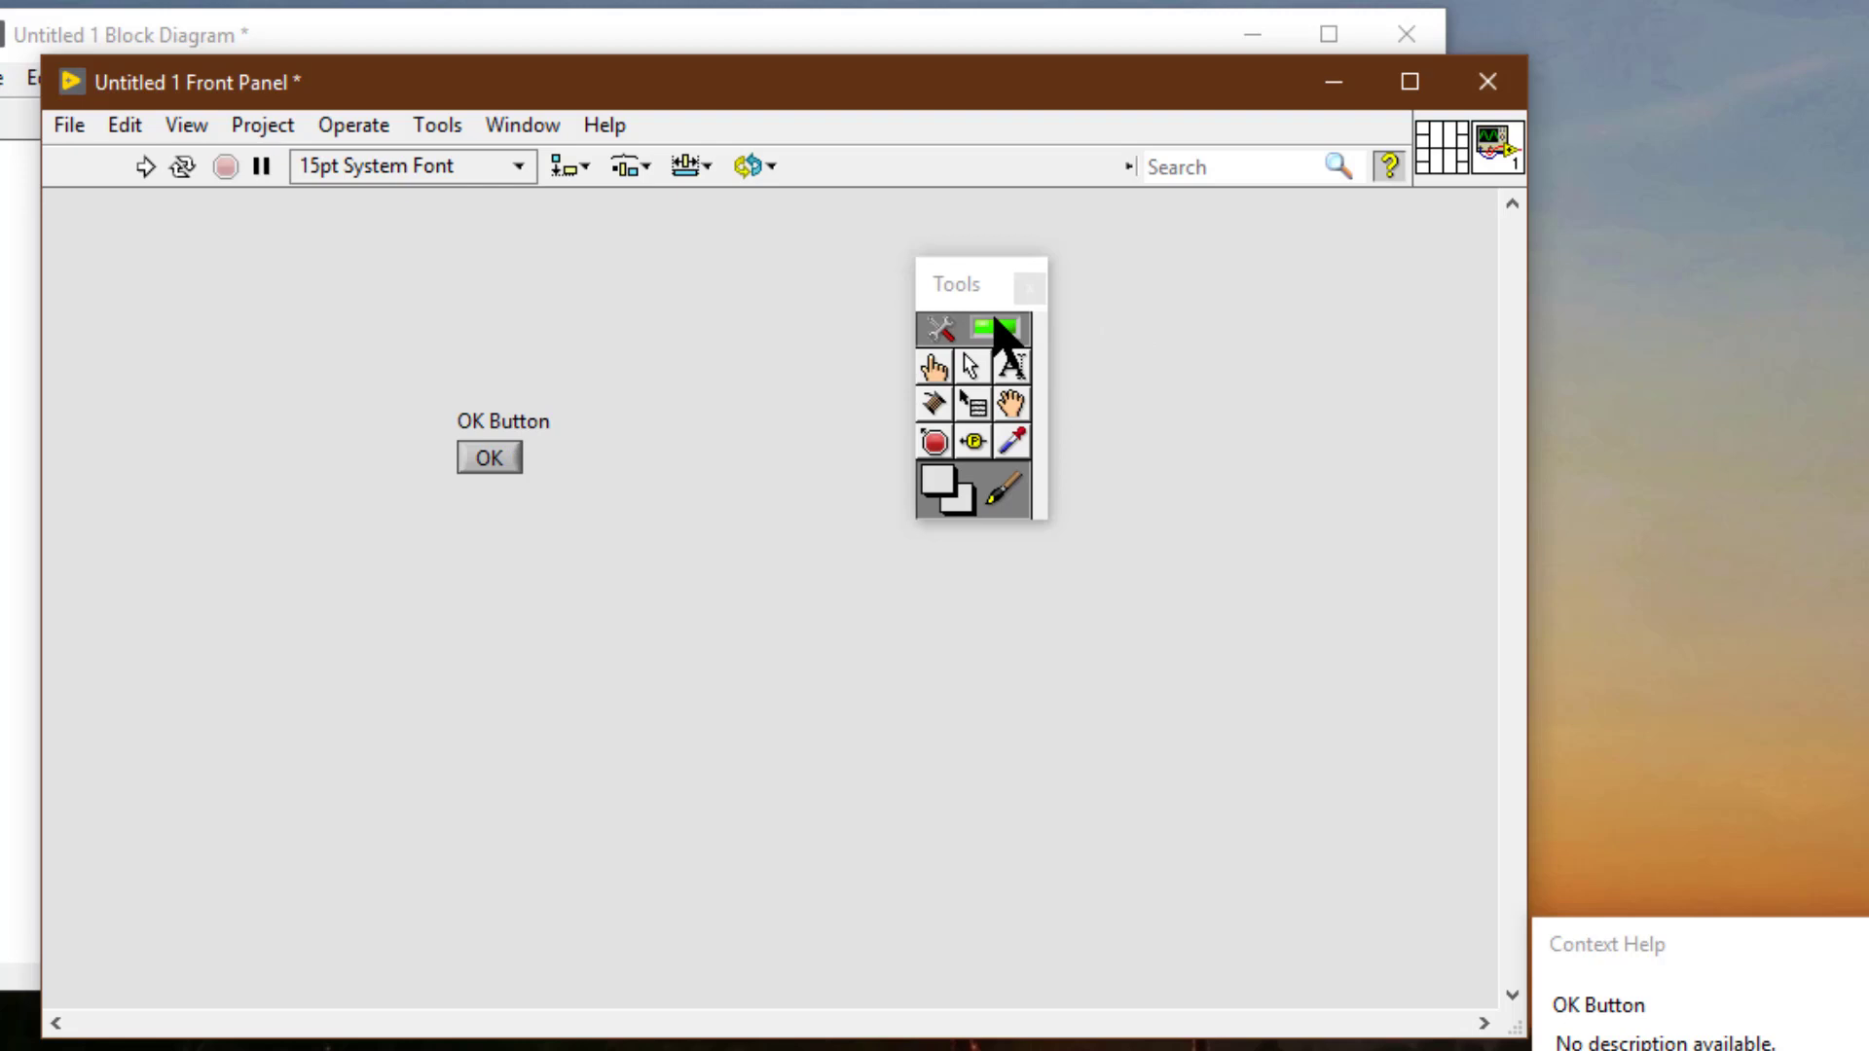
click(994, 498)
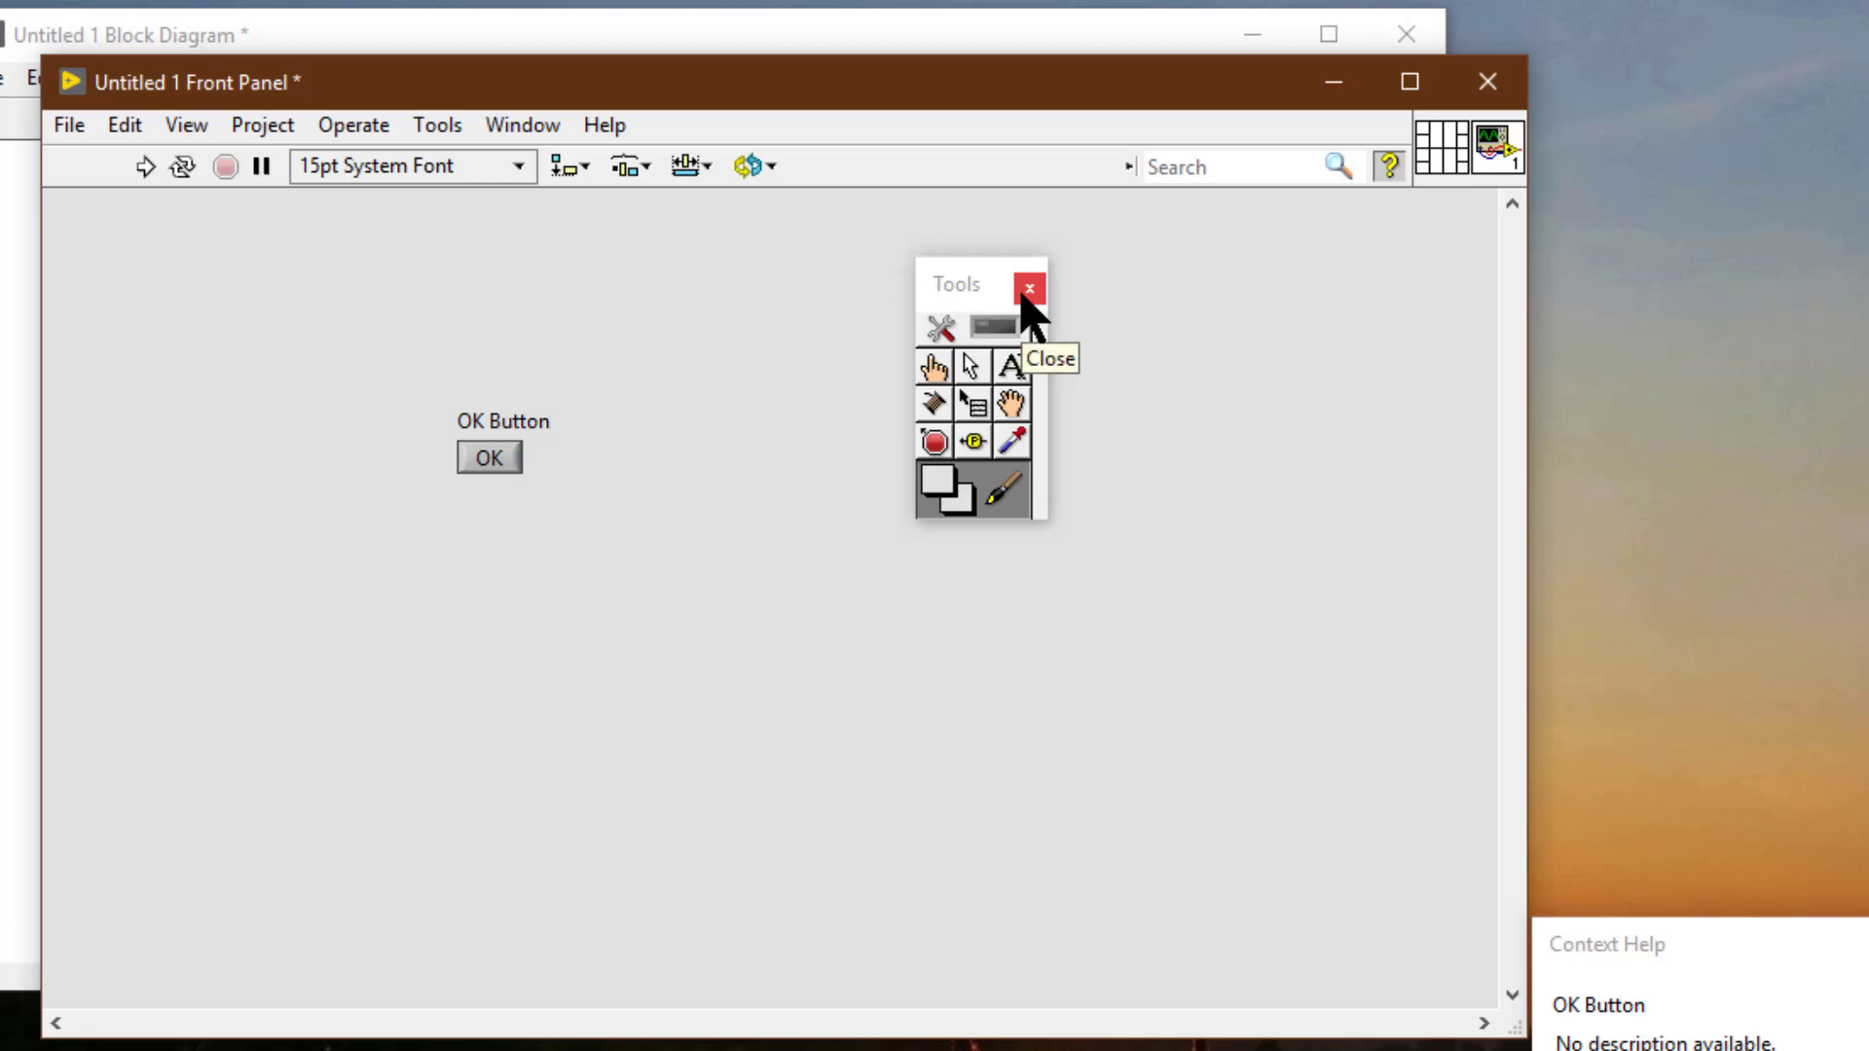
click(981, 325)
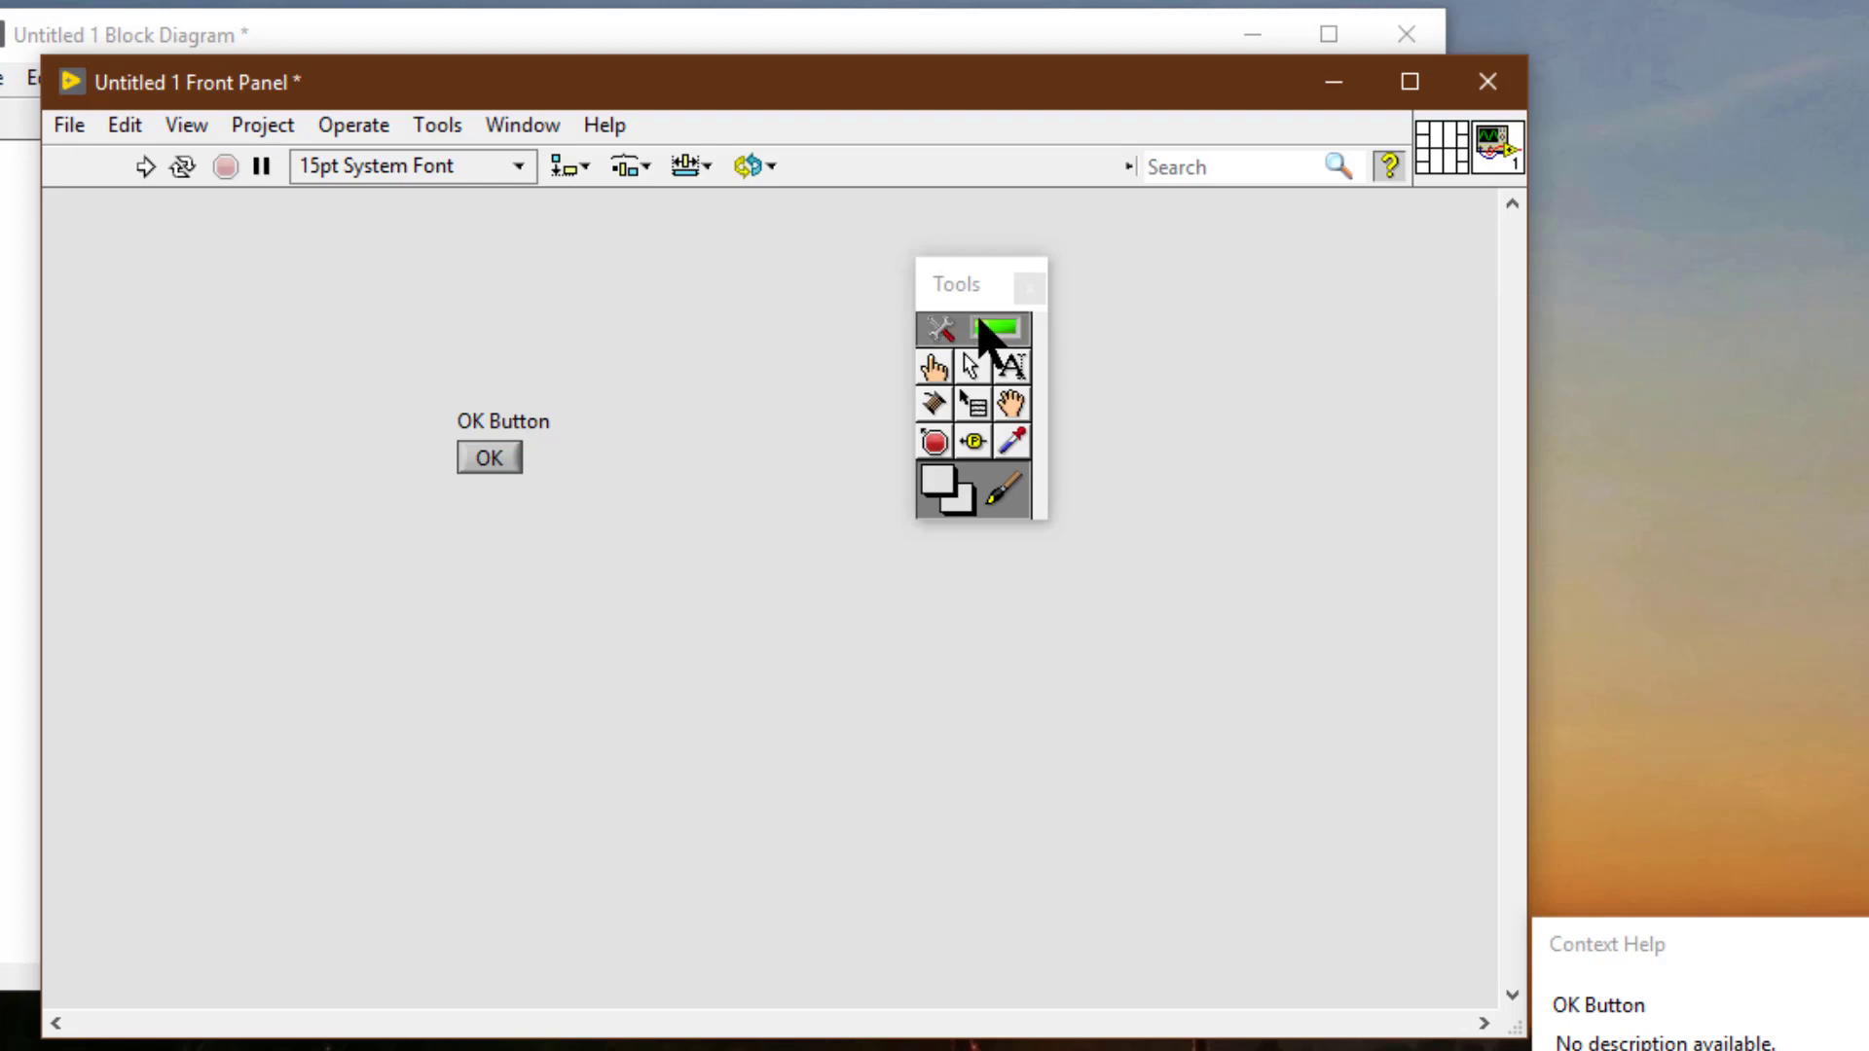
shift+right_click(301, 380)
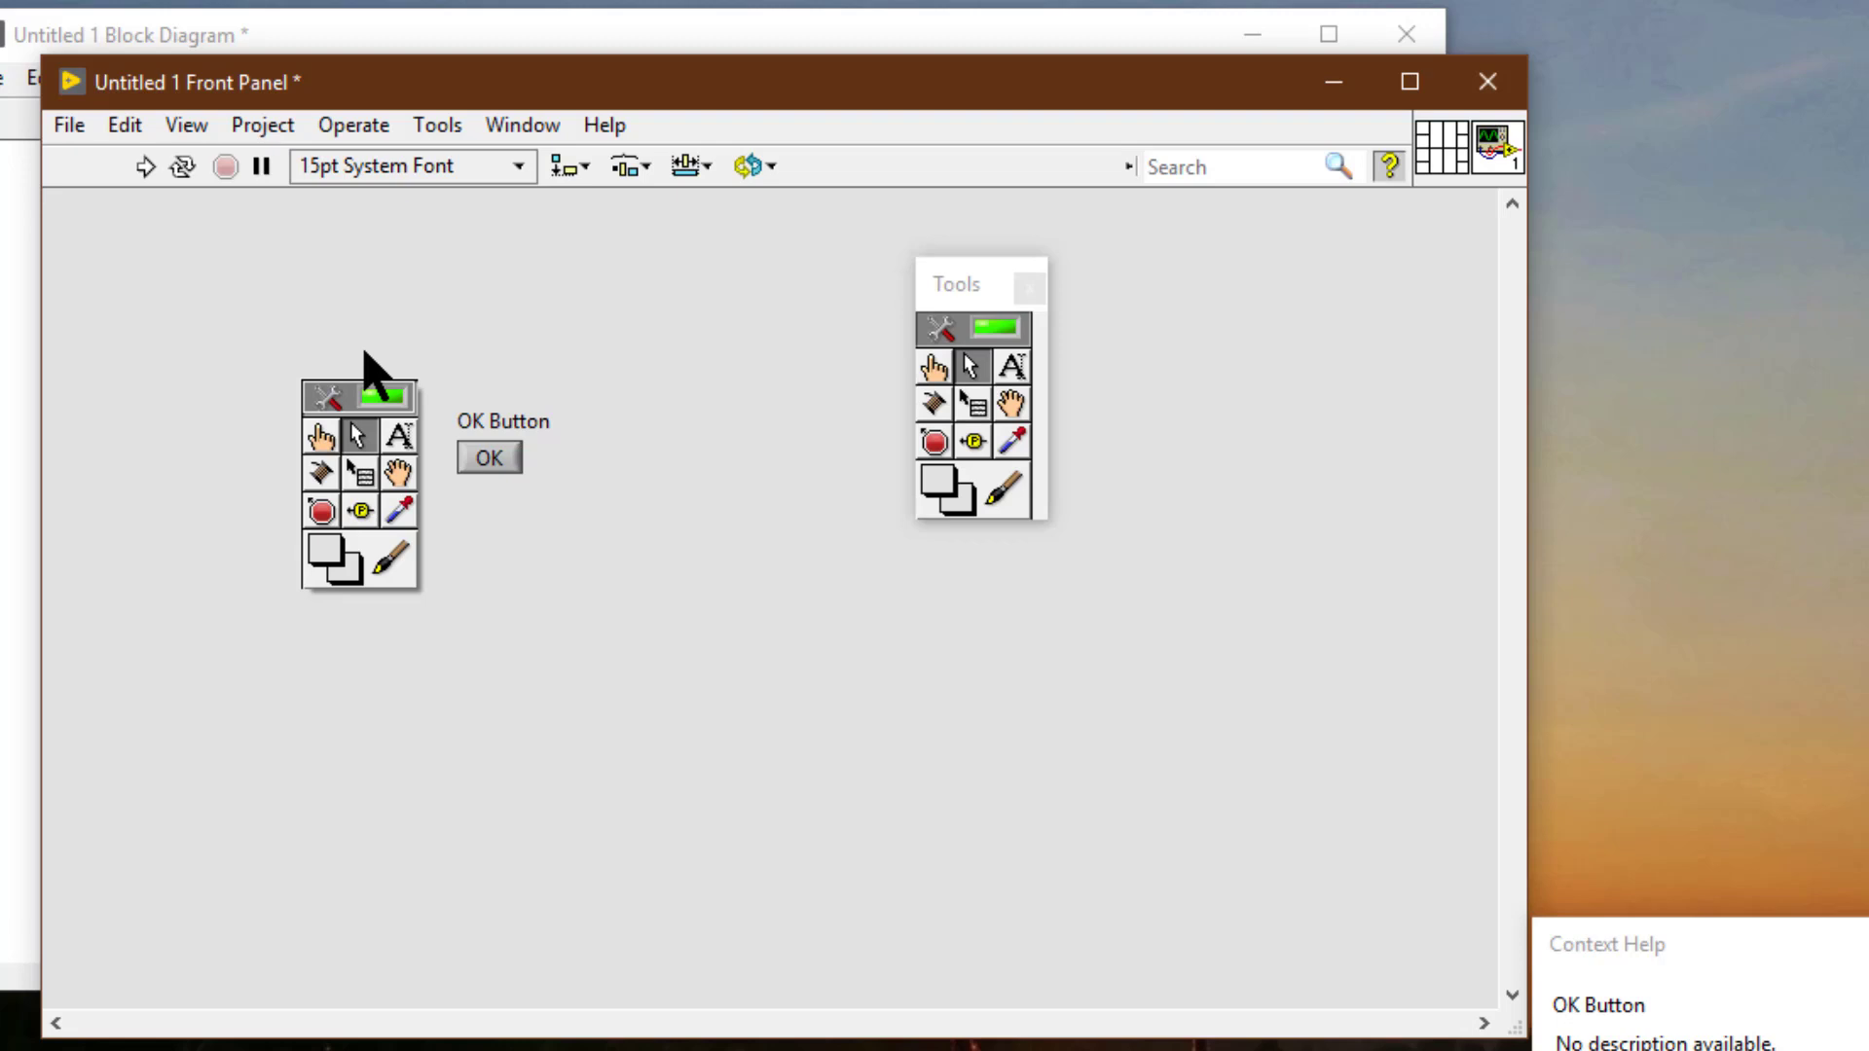
click(495, 340)
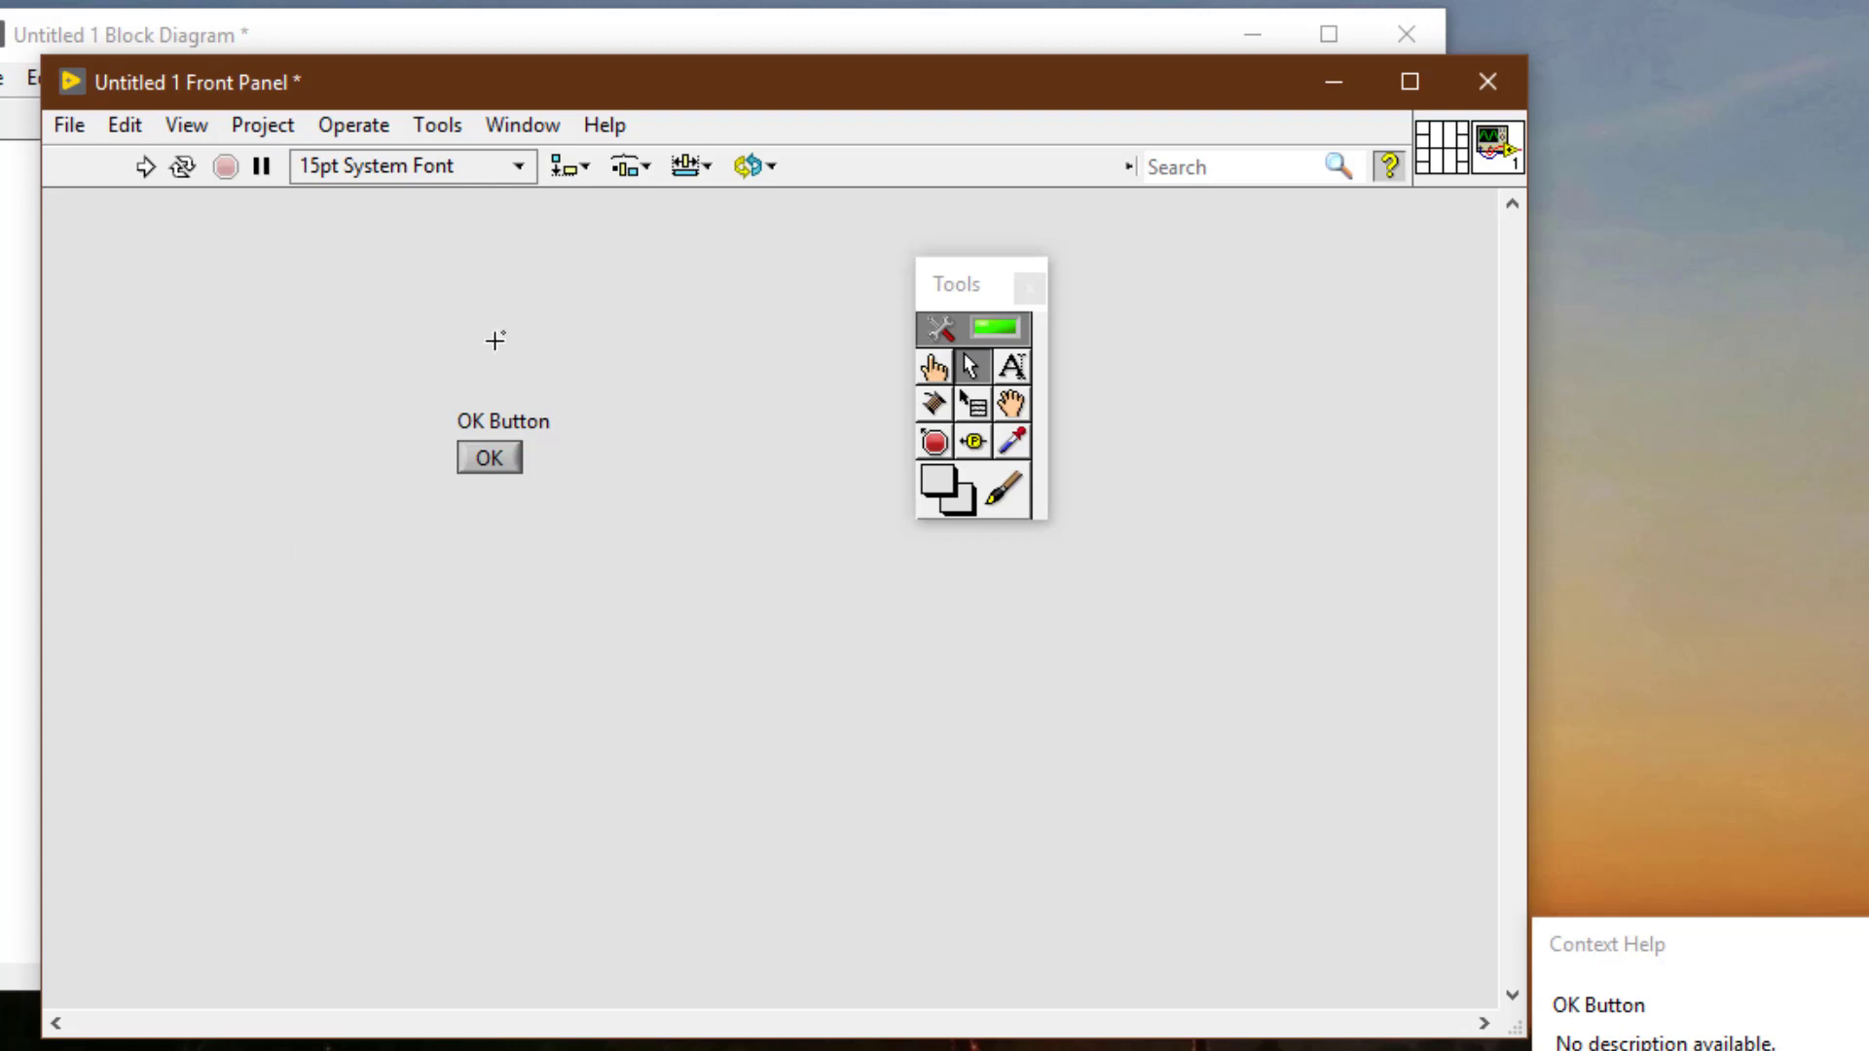
Make the OK Button's body transparent with the Set Color tool.
click(1008, 502)
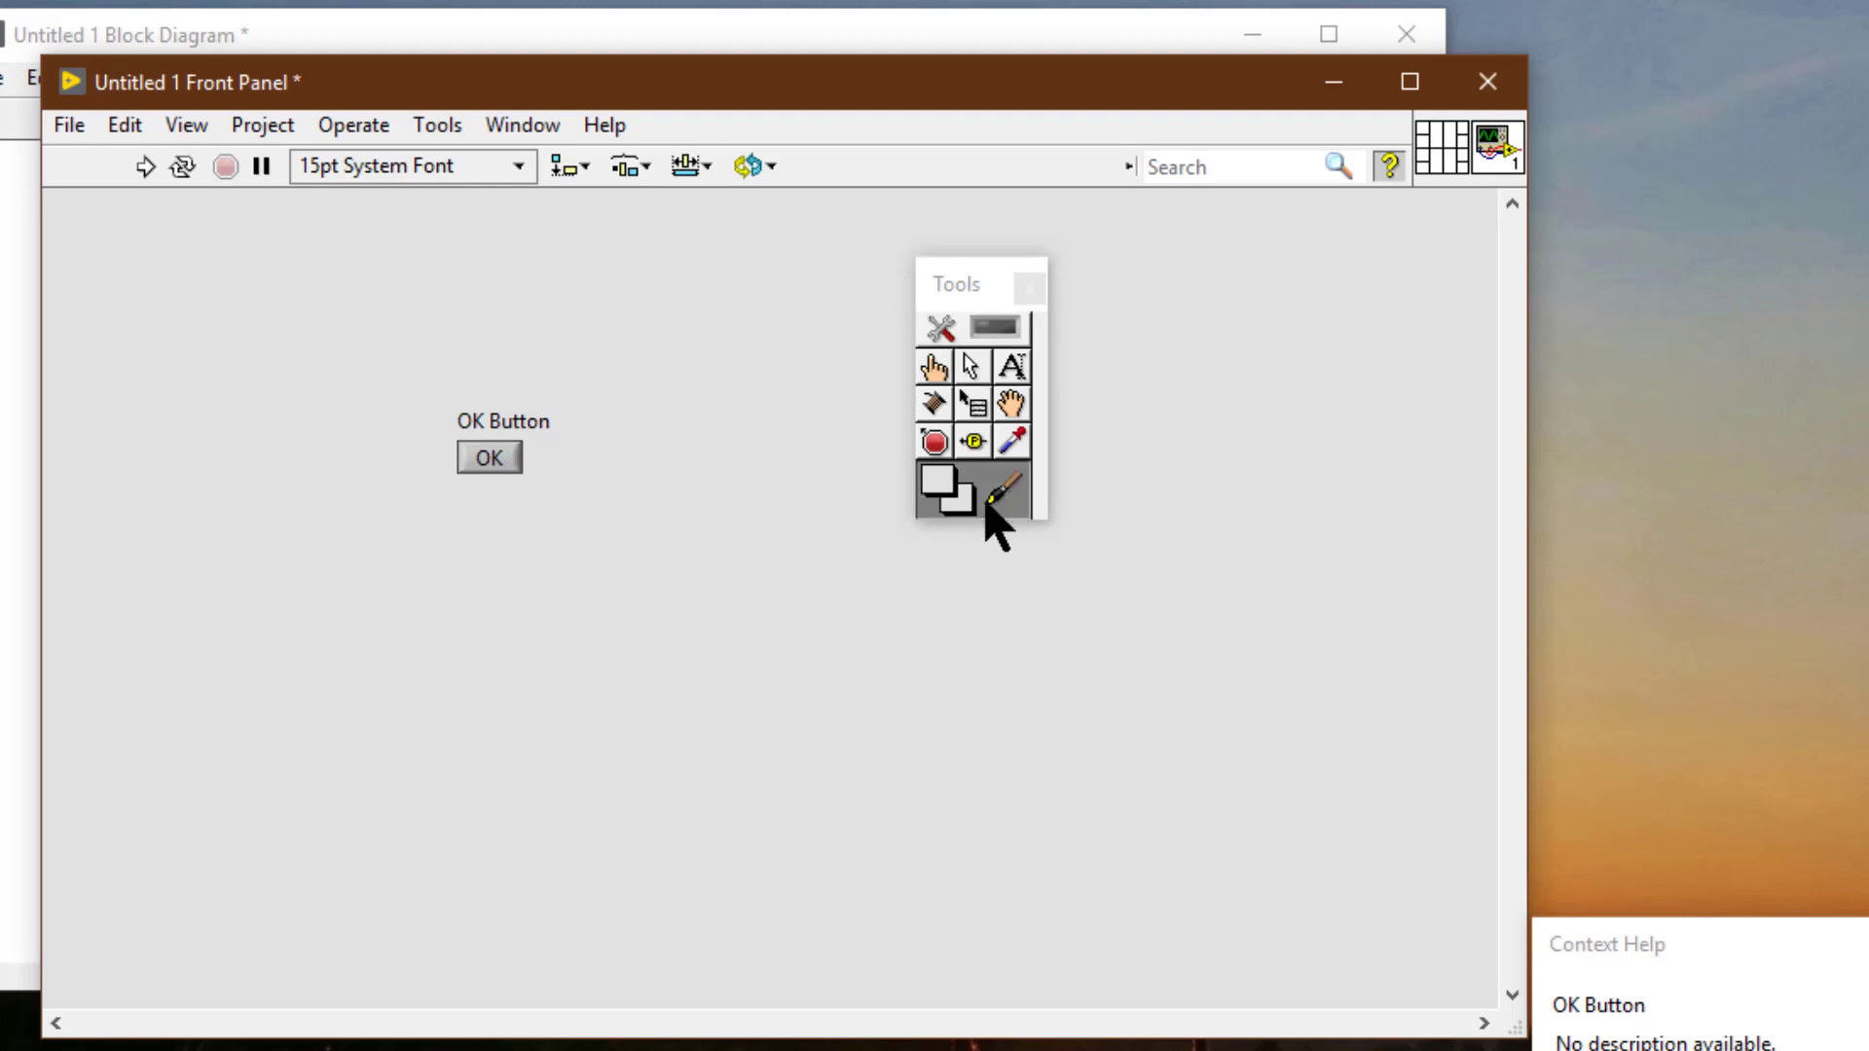
right_click(508, 456)
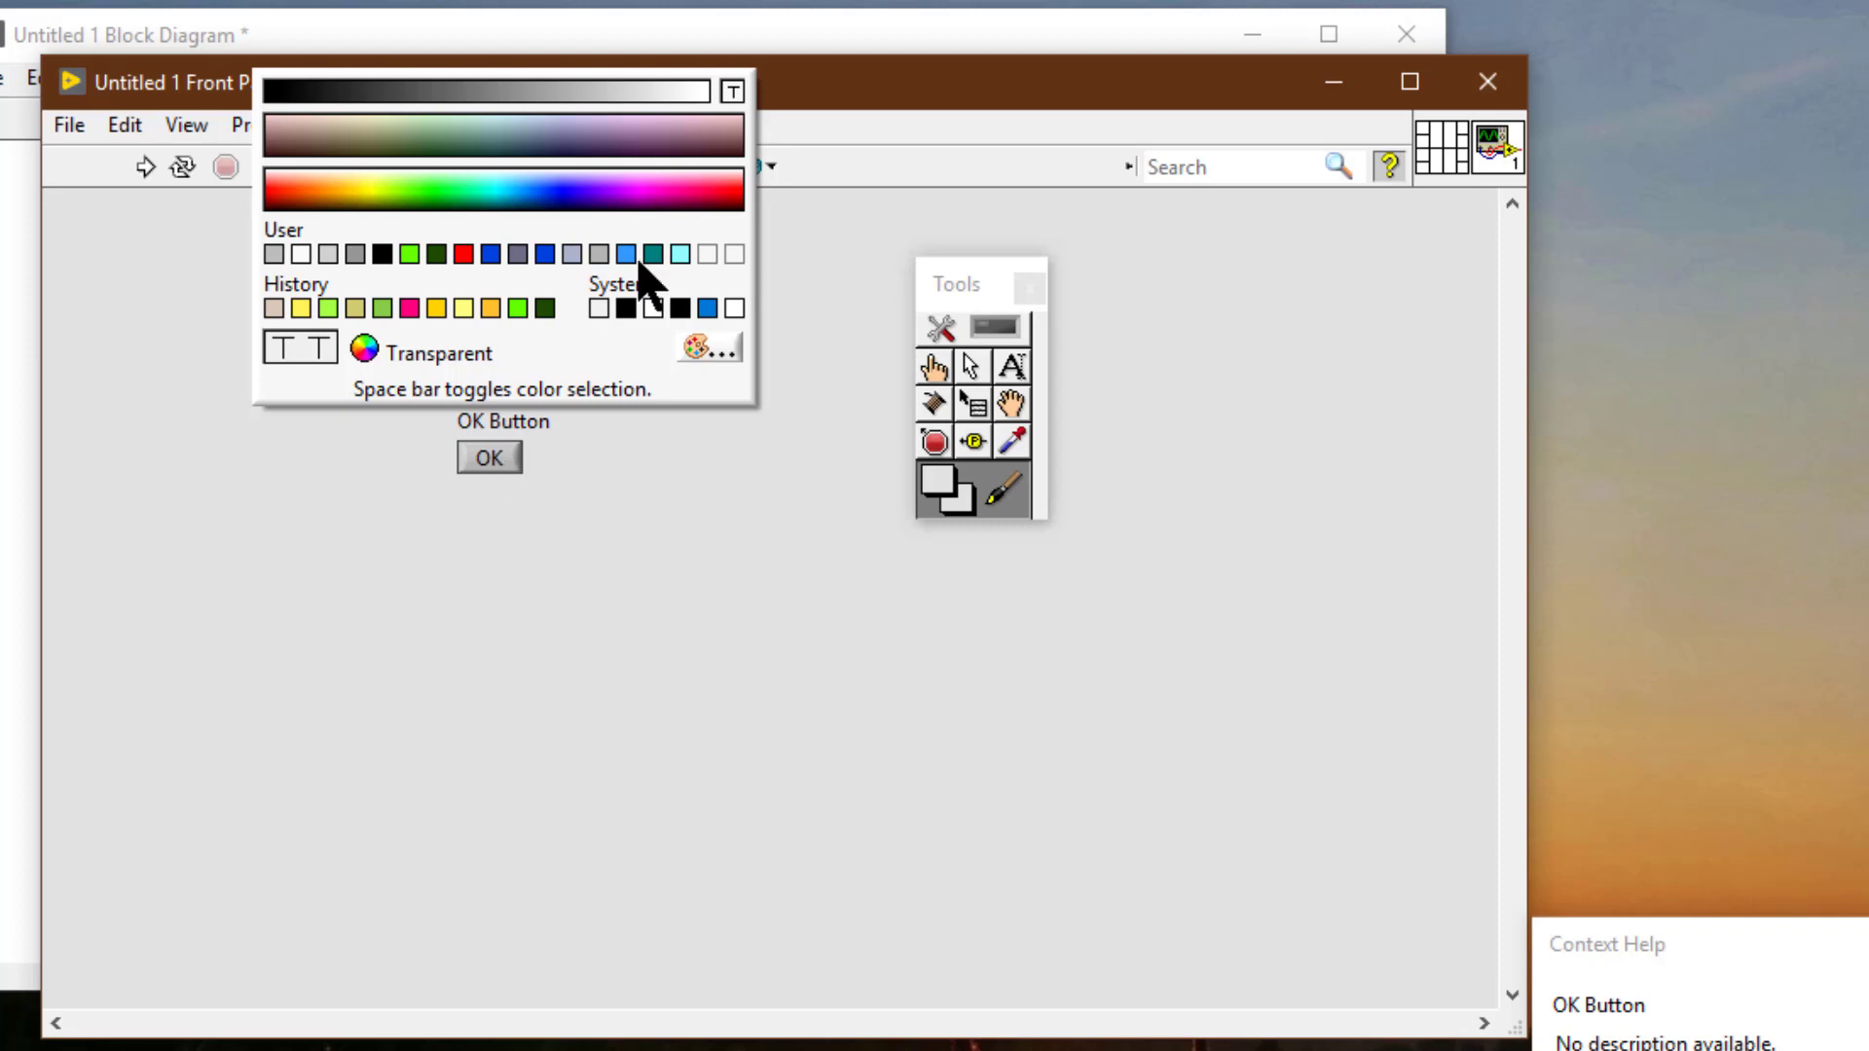
click(732, 92)
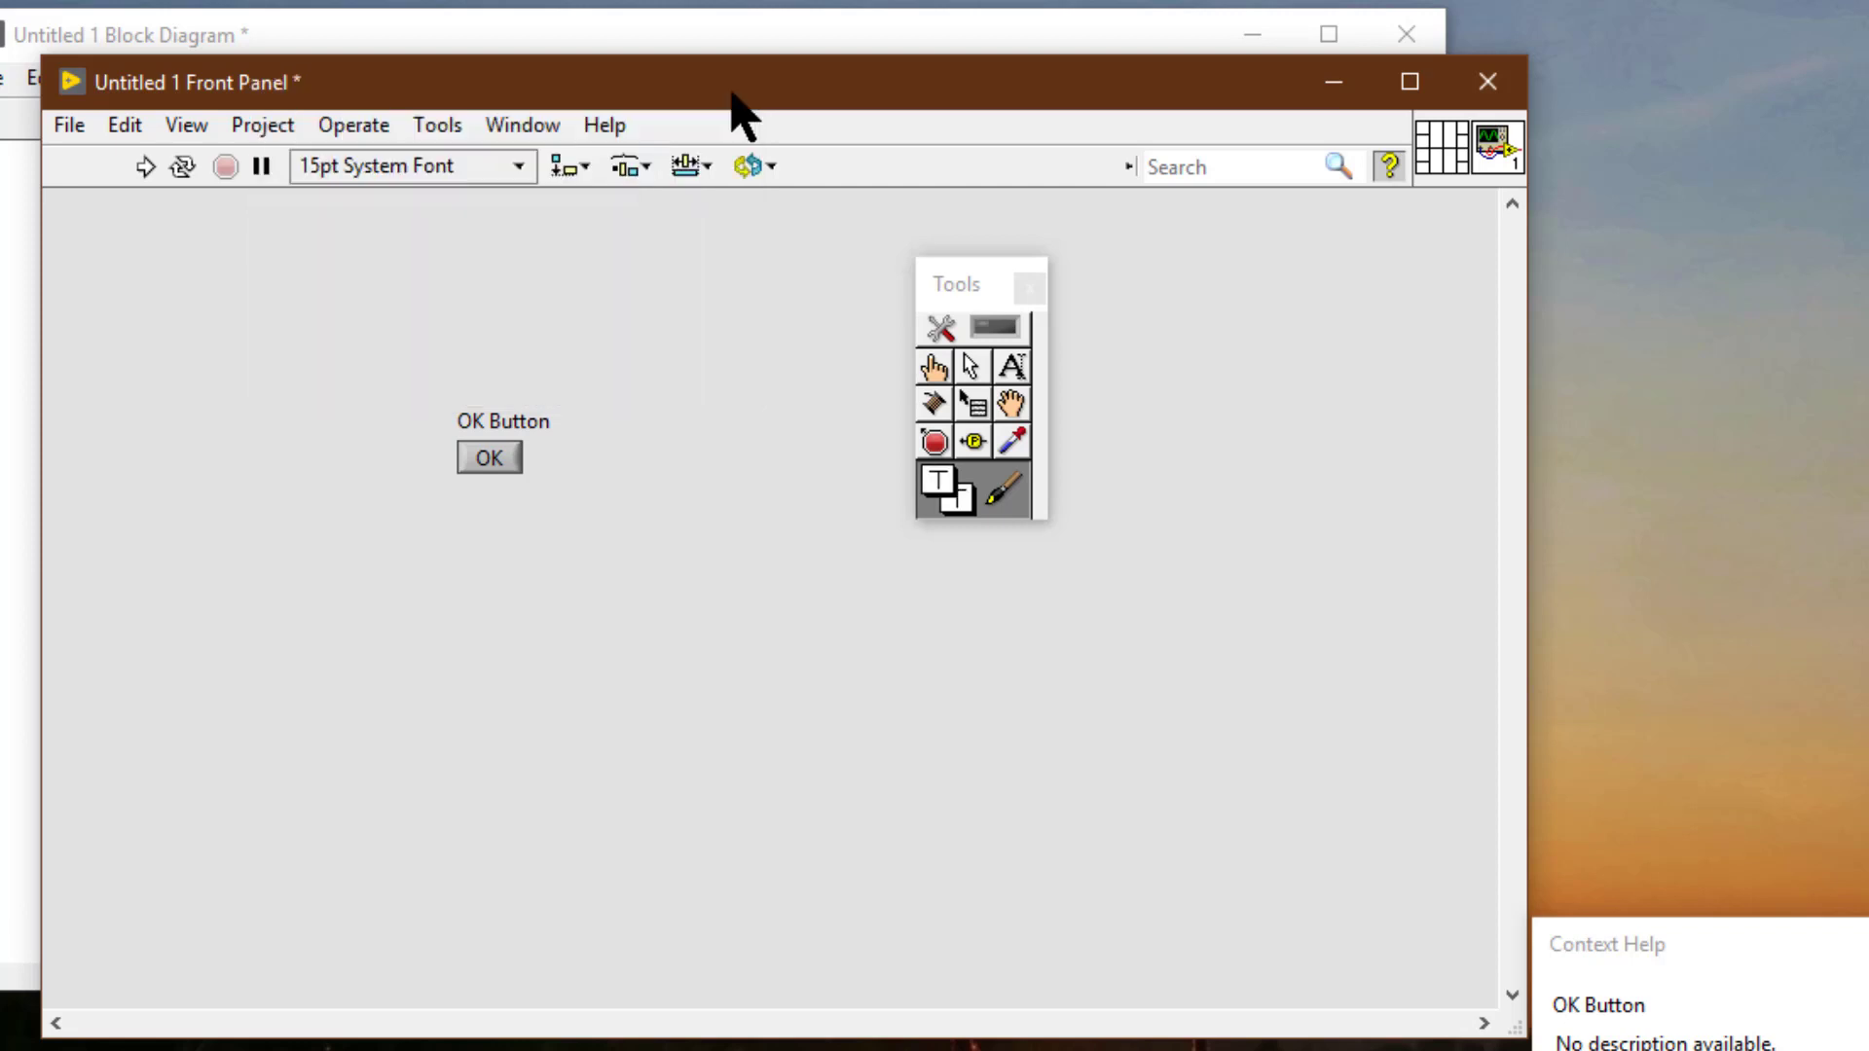
click(517, 444)
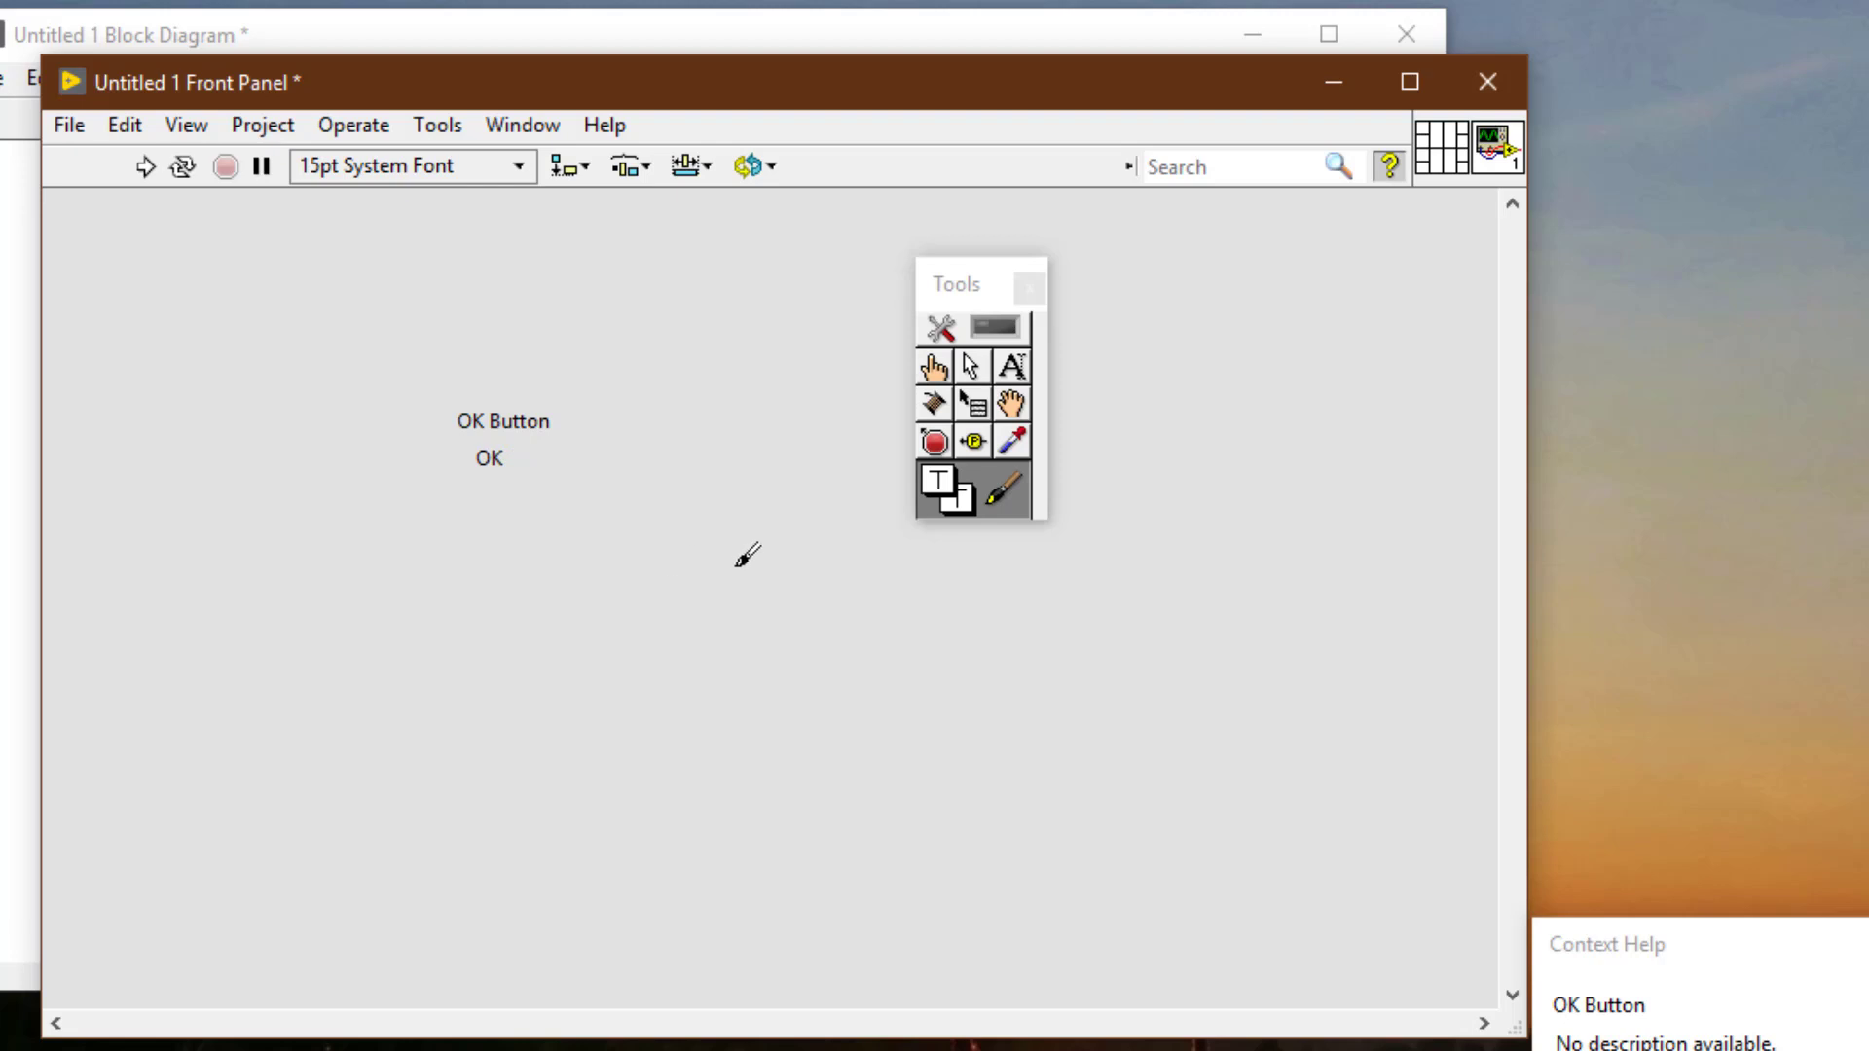
Restore automatic tool selection and delete everything on the front panel.
click(979, 329)
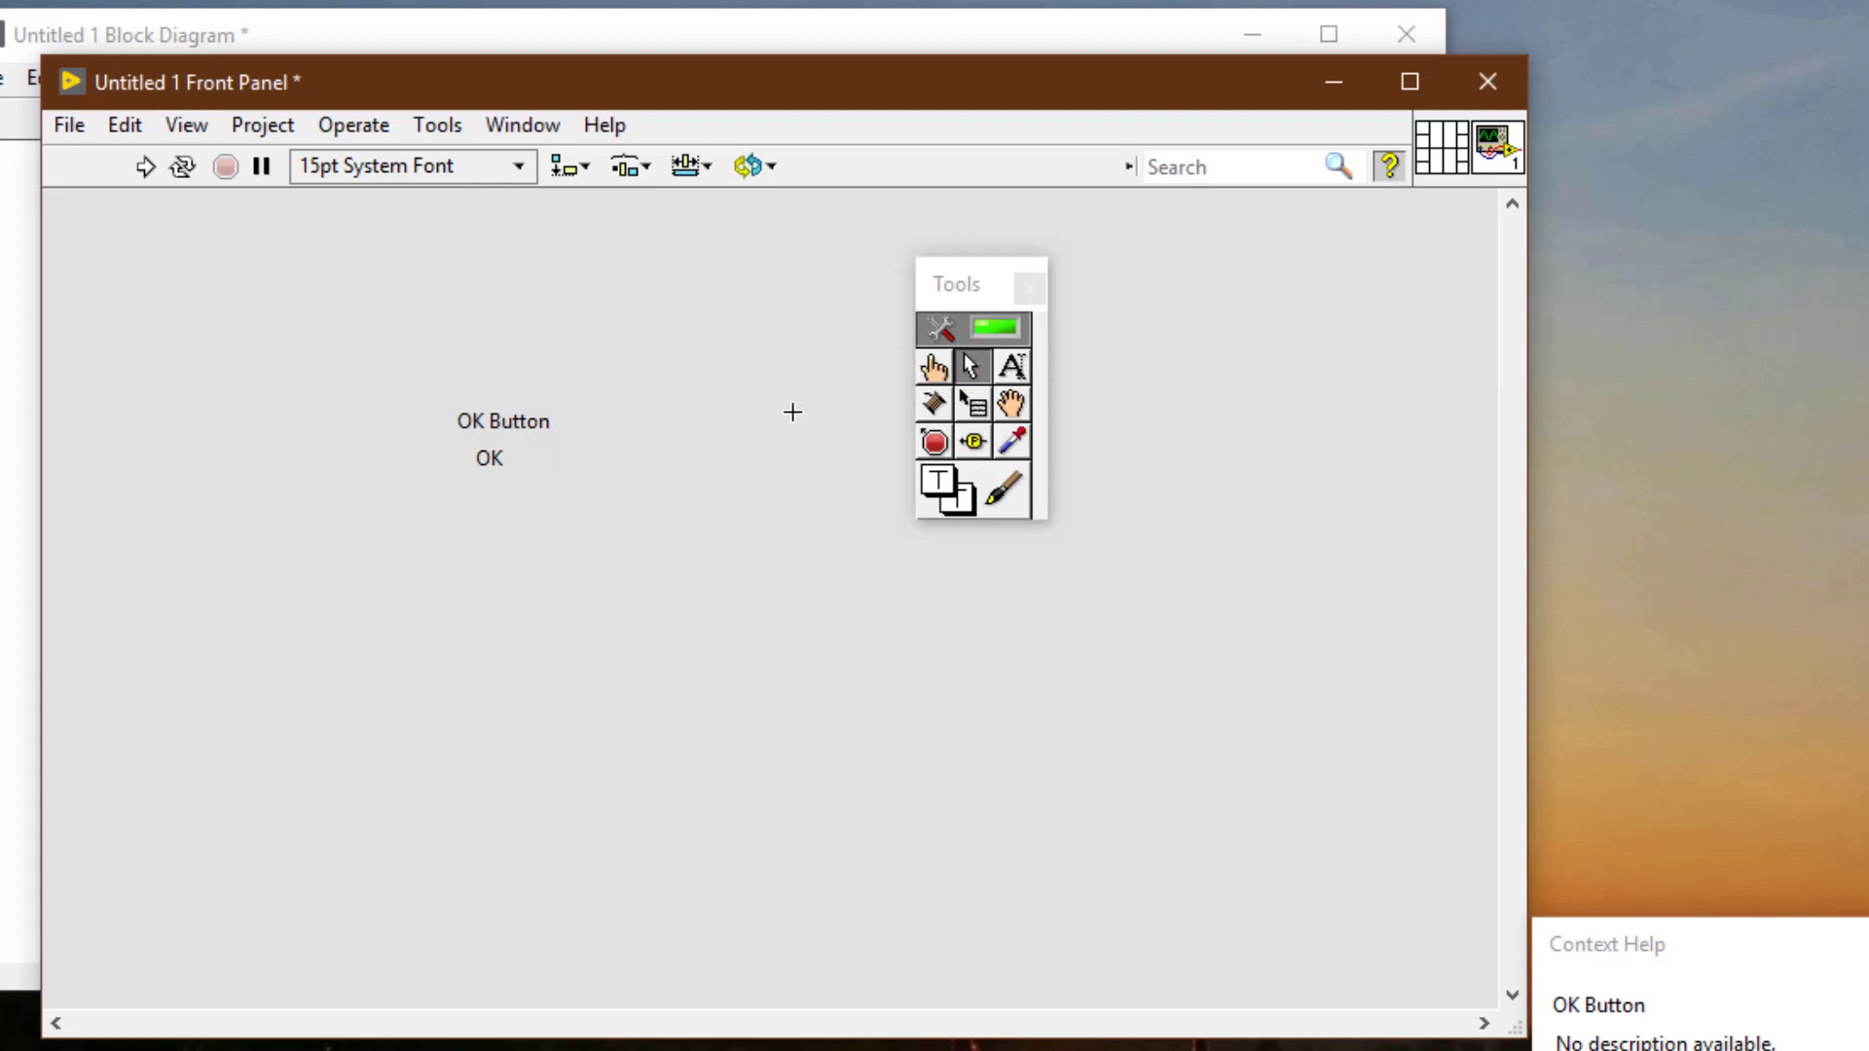
key(ctrl+a)
key(Delete)
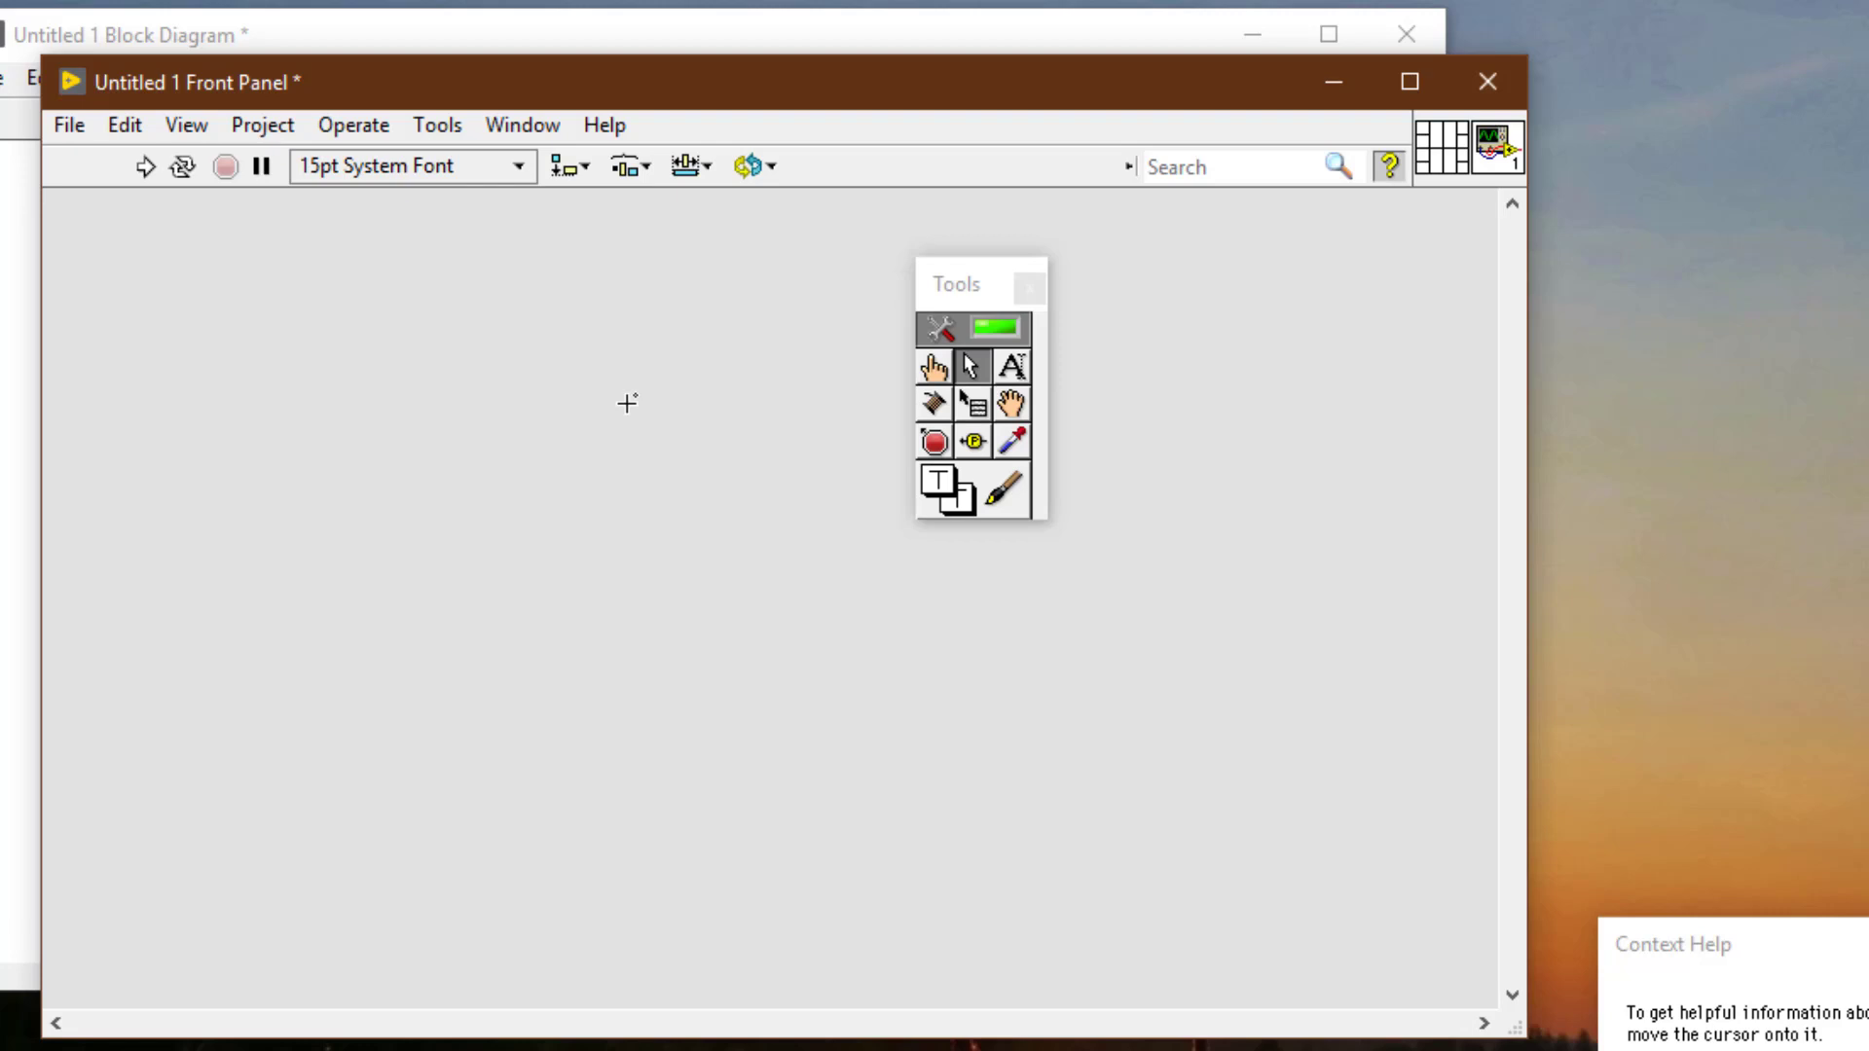
Place a String Control from the Modern String & Path controls on the front panel.
right_click(358, 387)
mouse_move(769, 532)
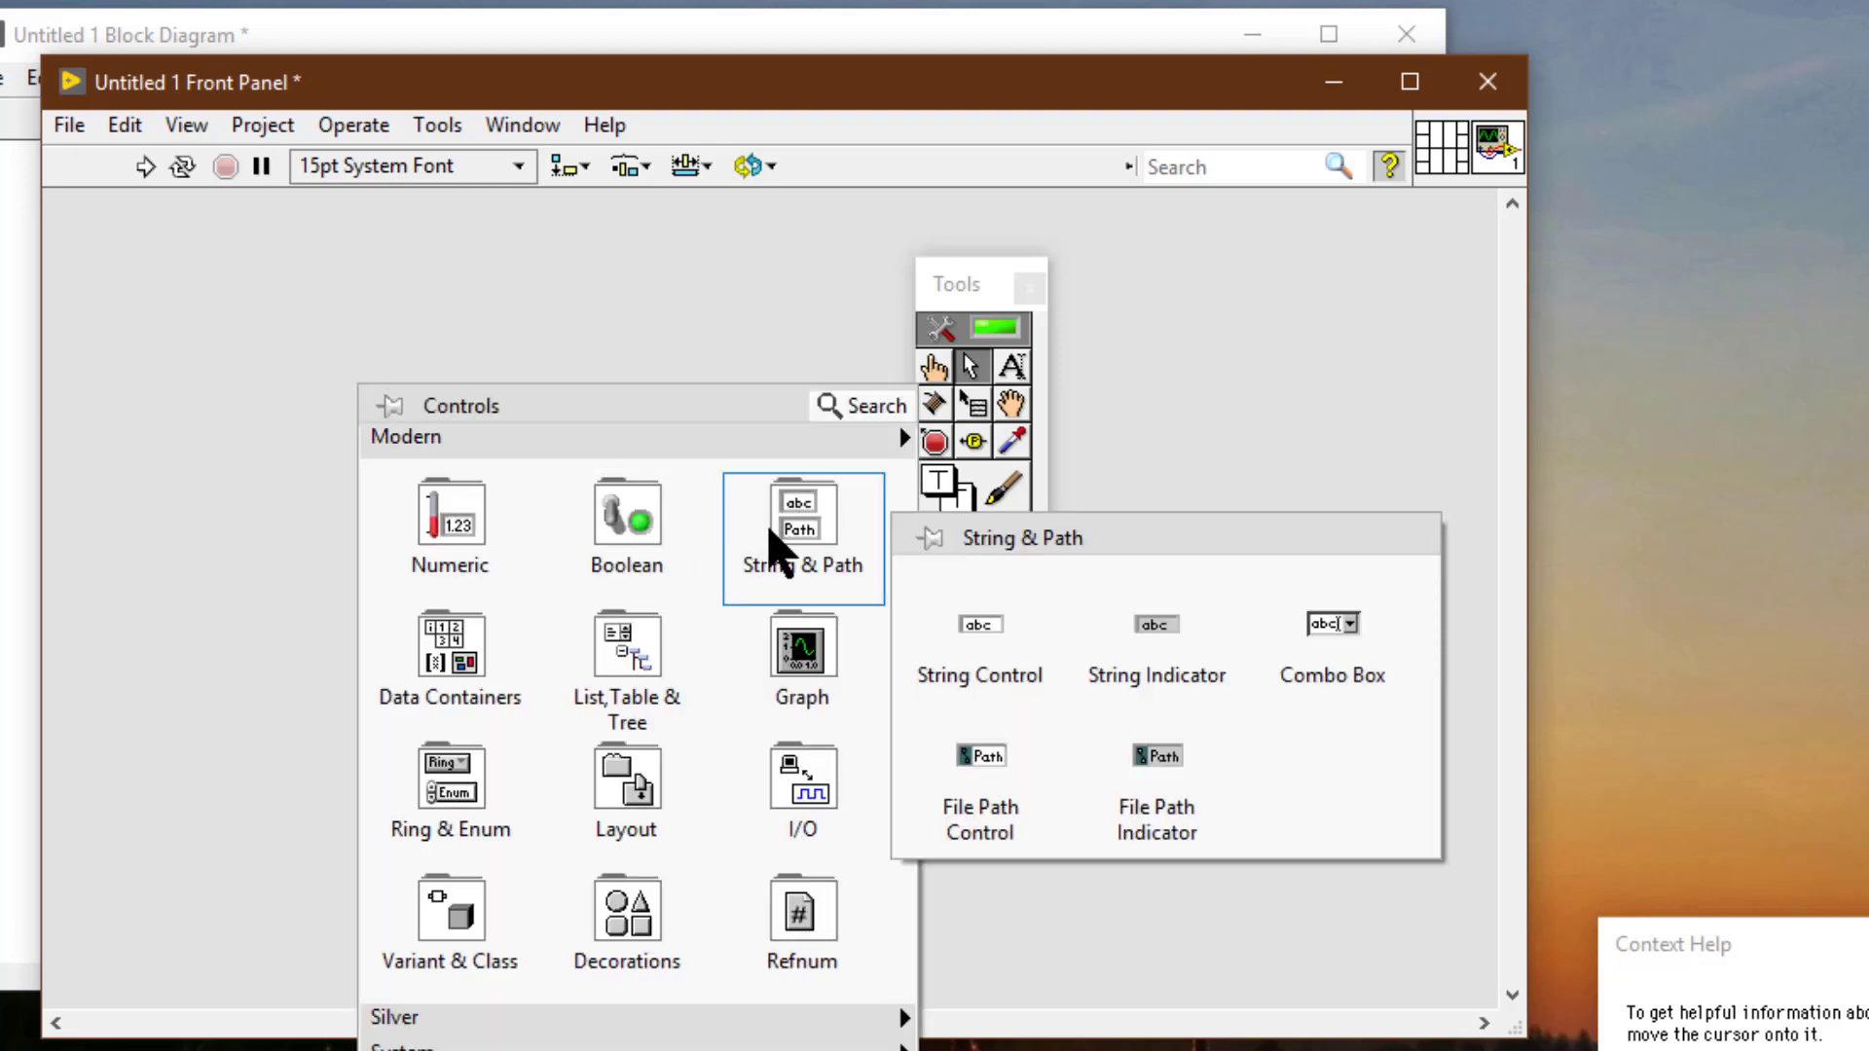
click(995, 657)
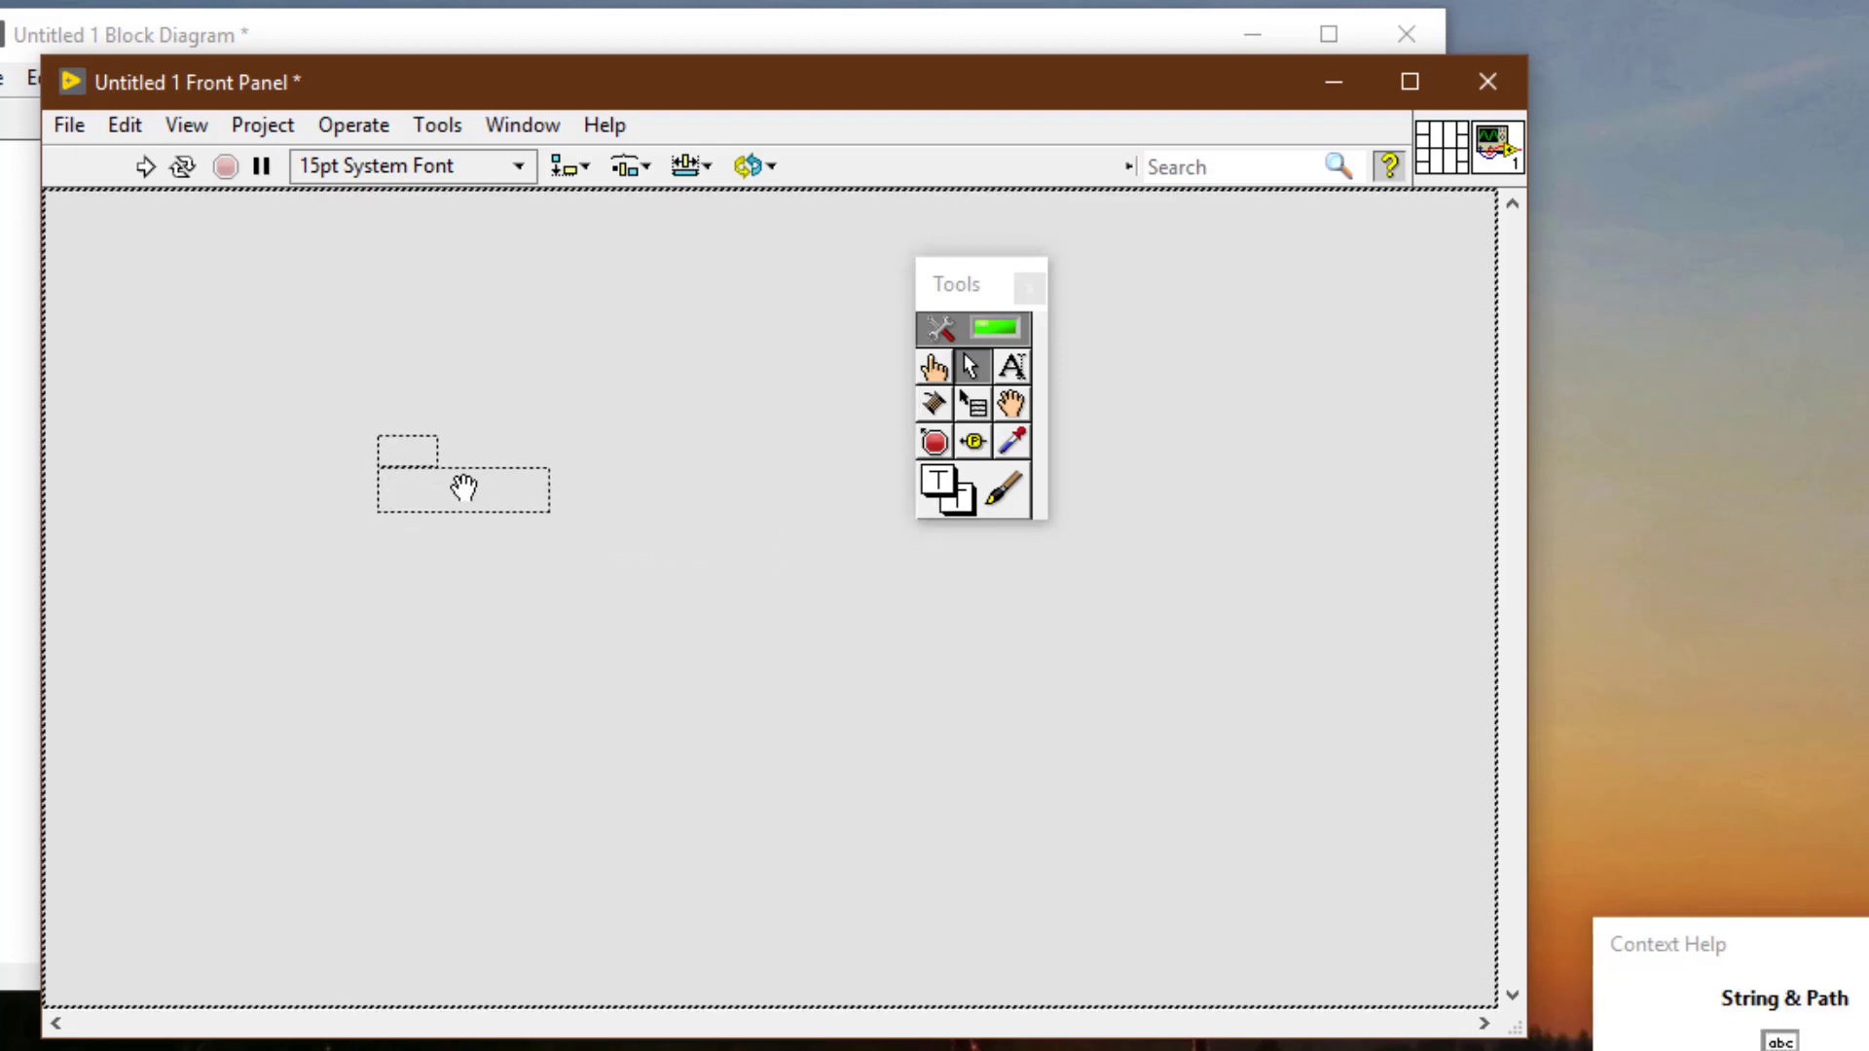
click(463, 486)
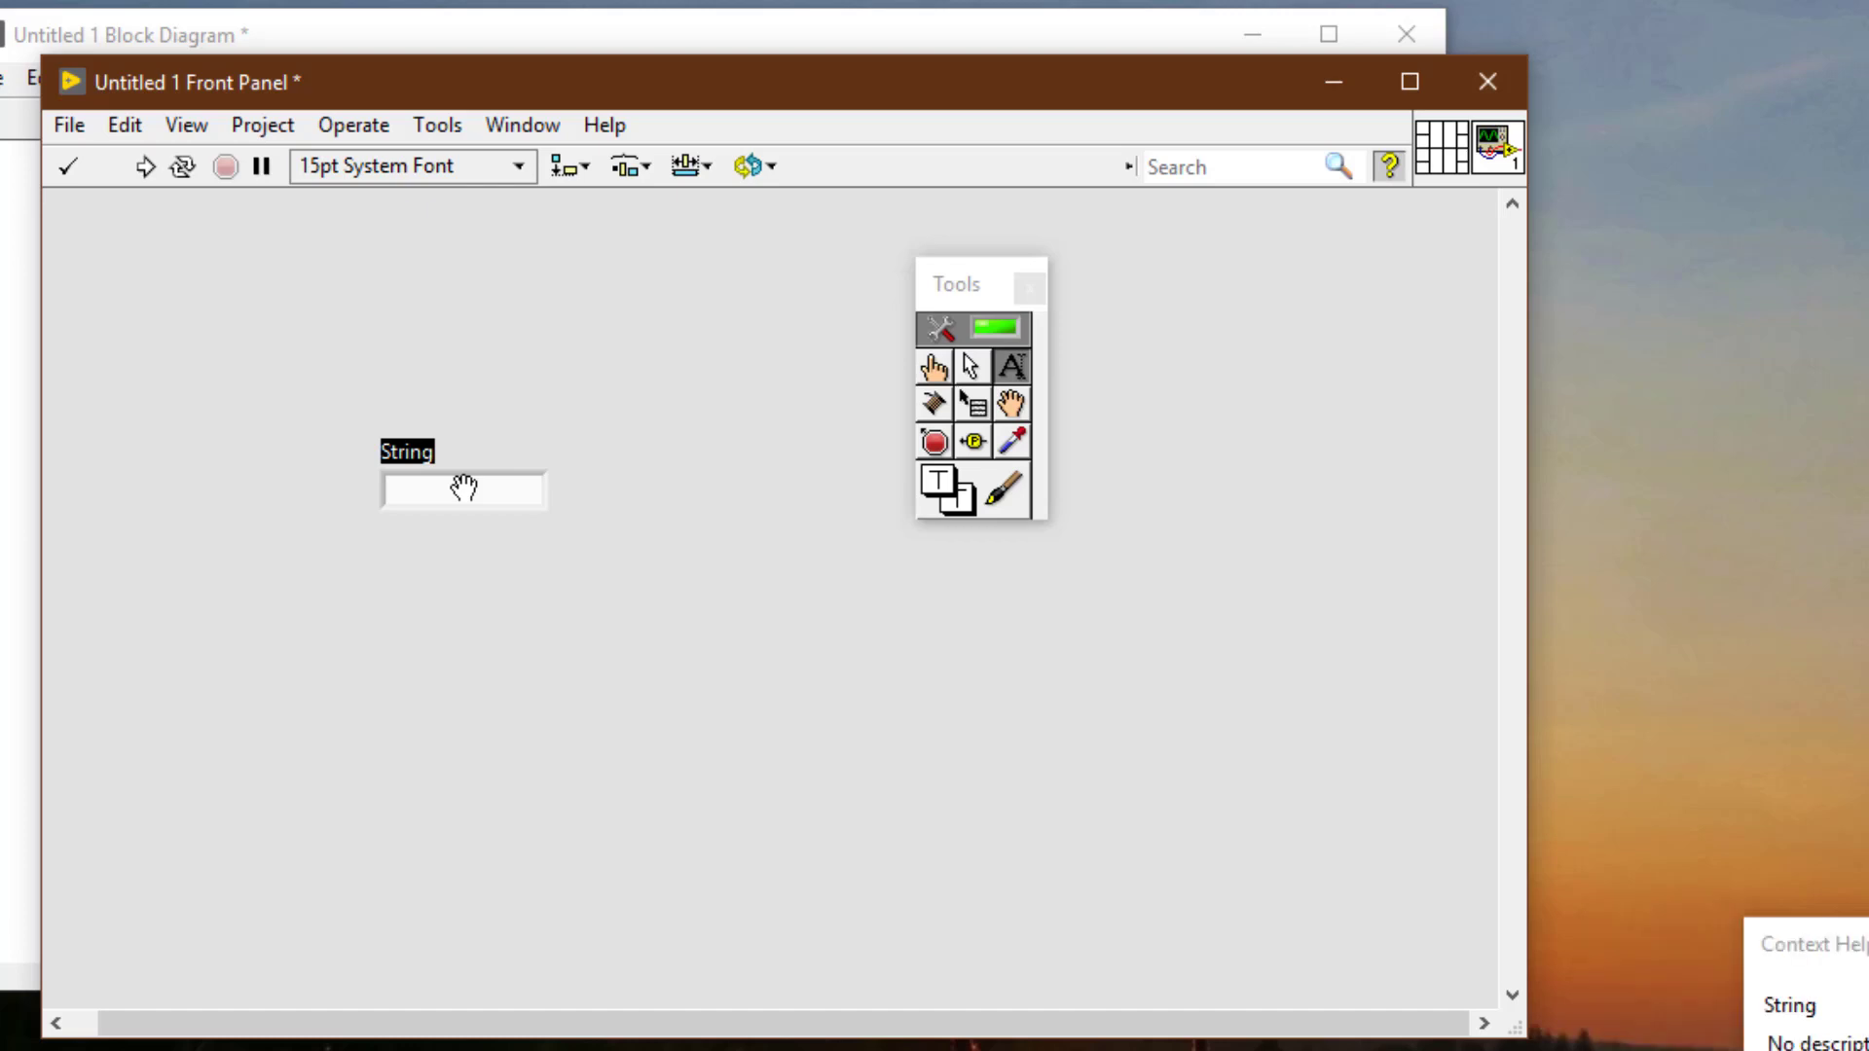
key(Tab)
key(Tab)
key(Tab)
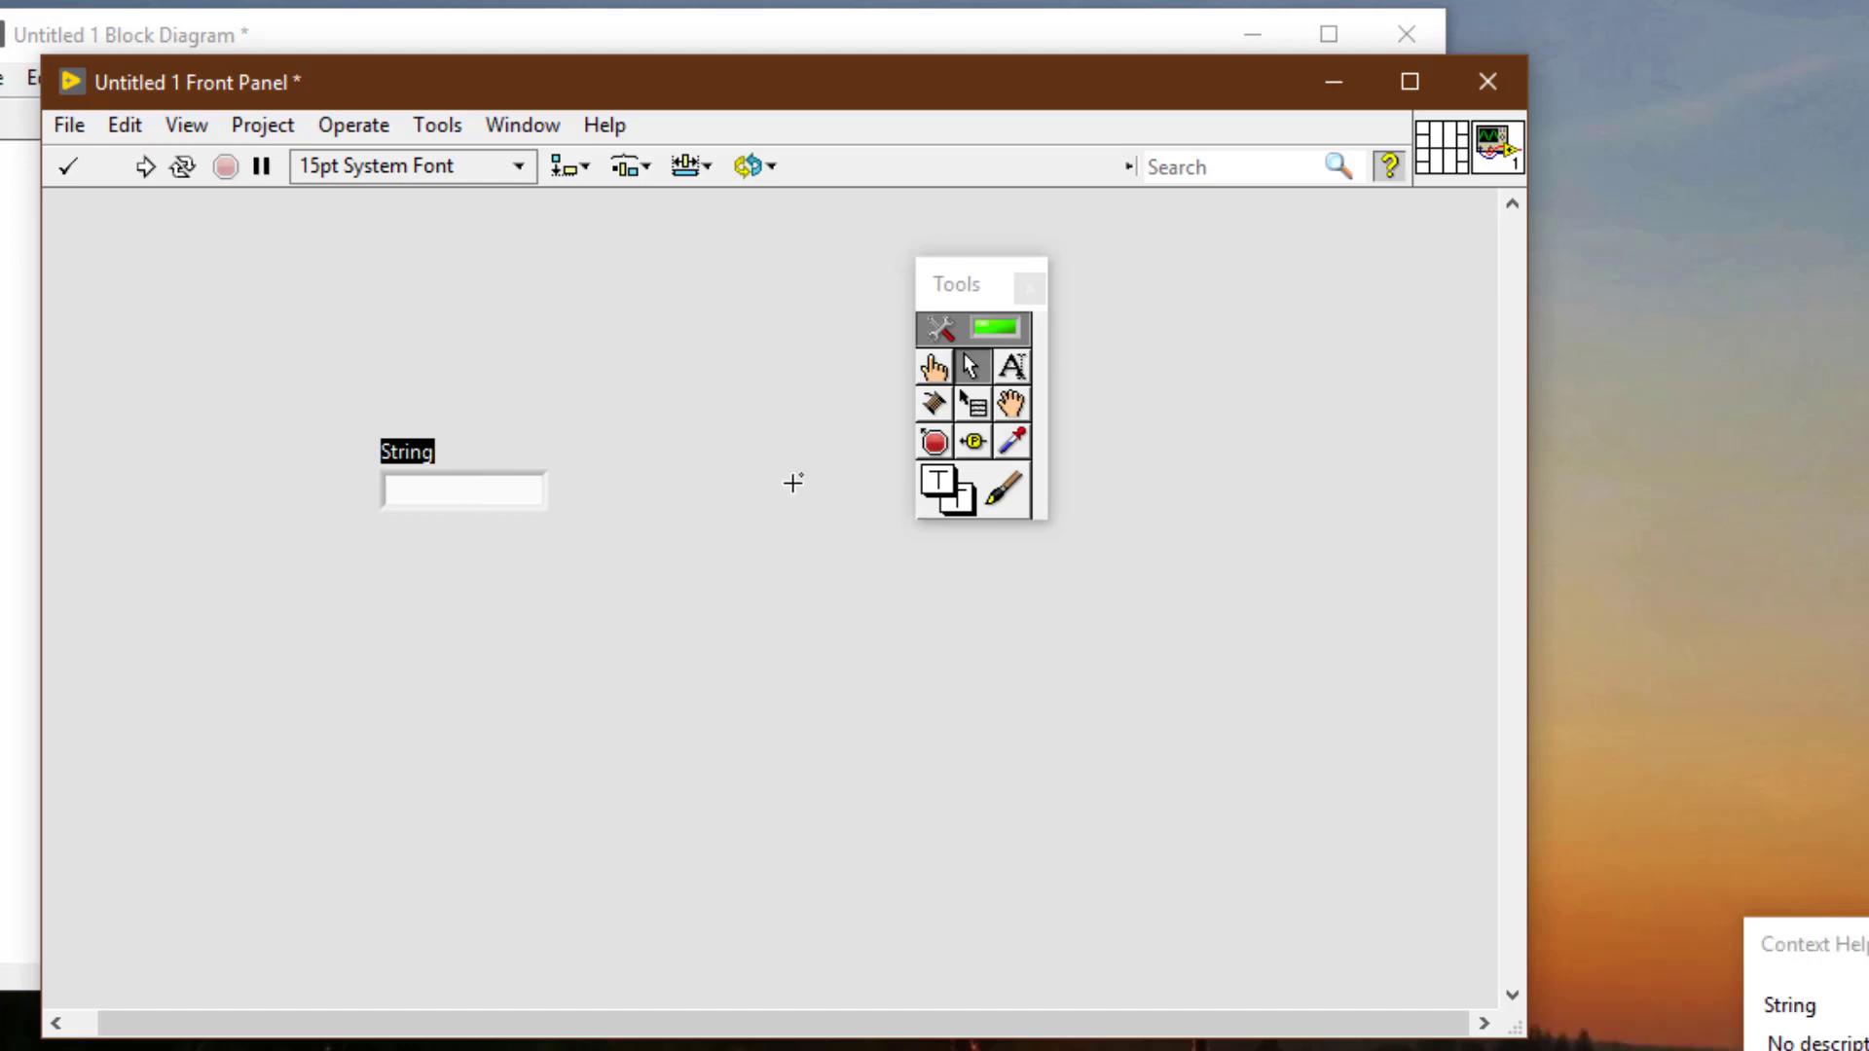
click(999, 496)
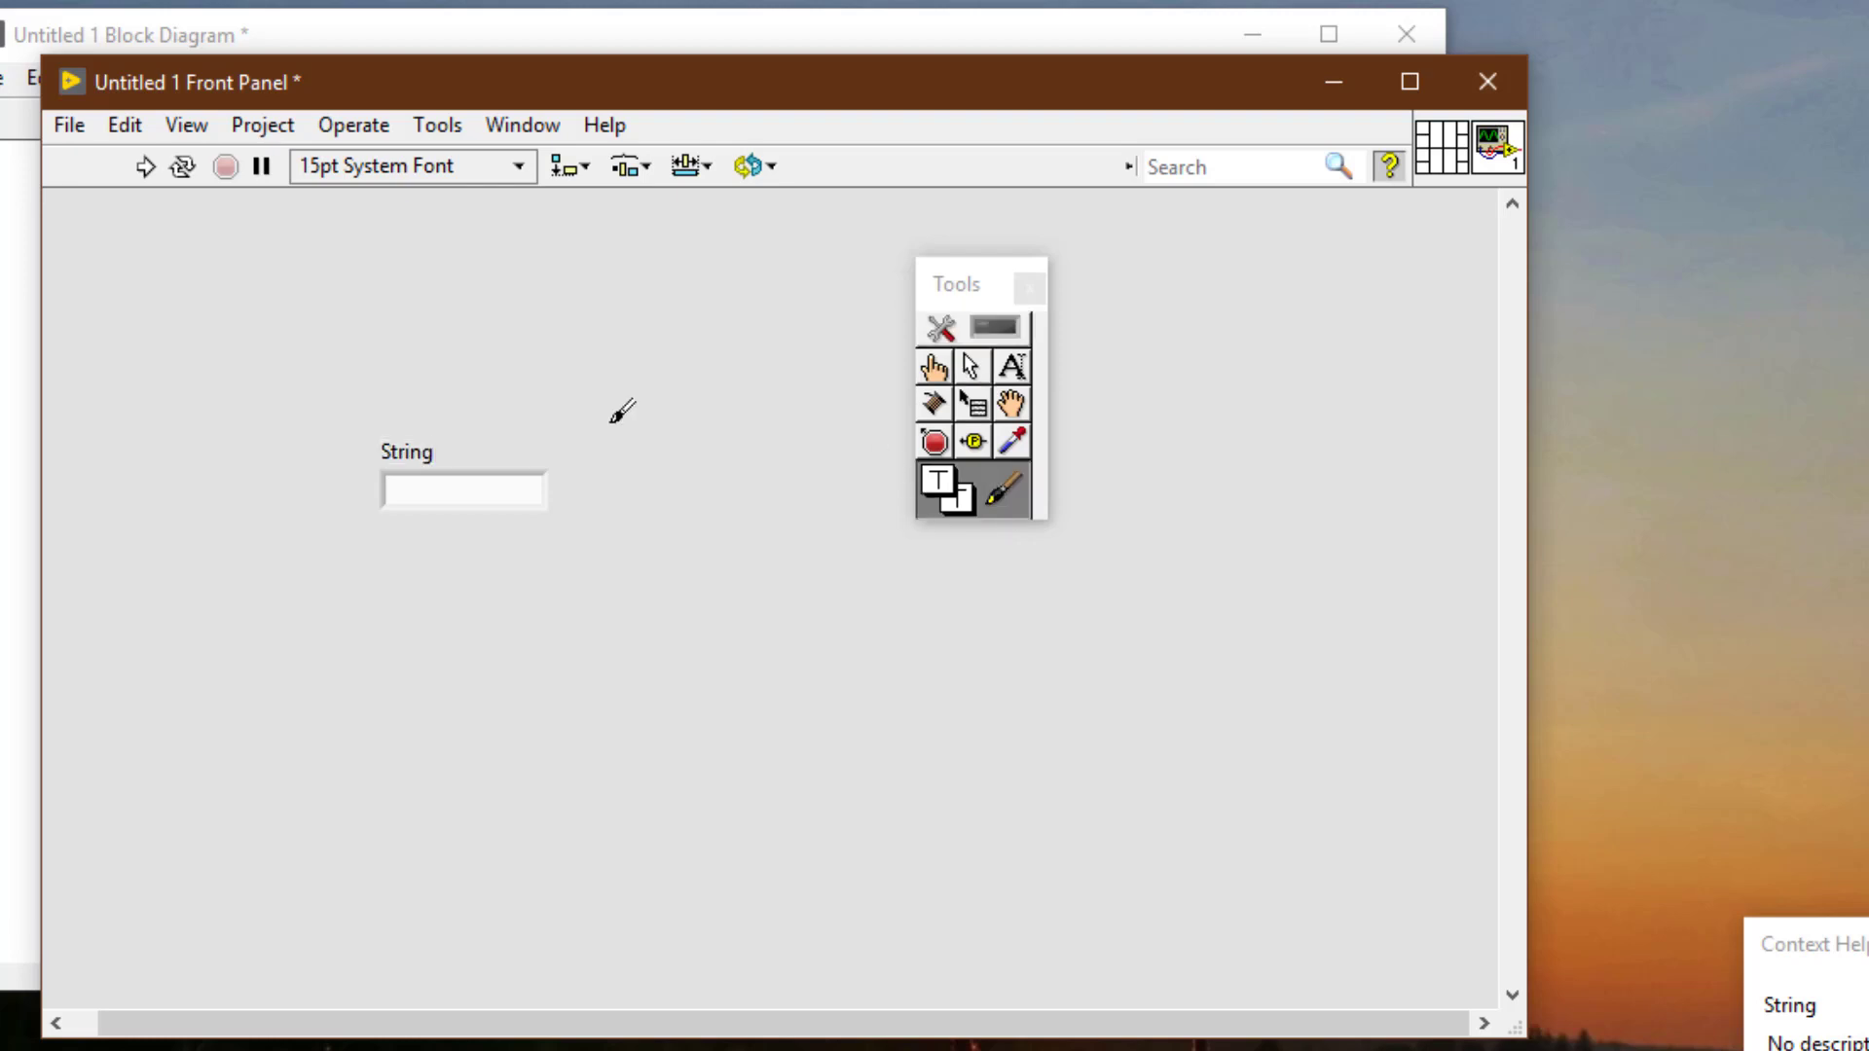
right_click(457, 474)
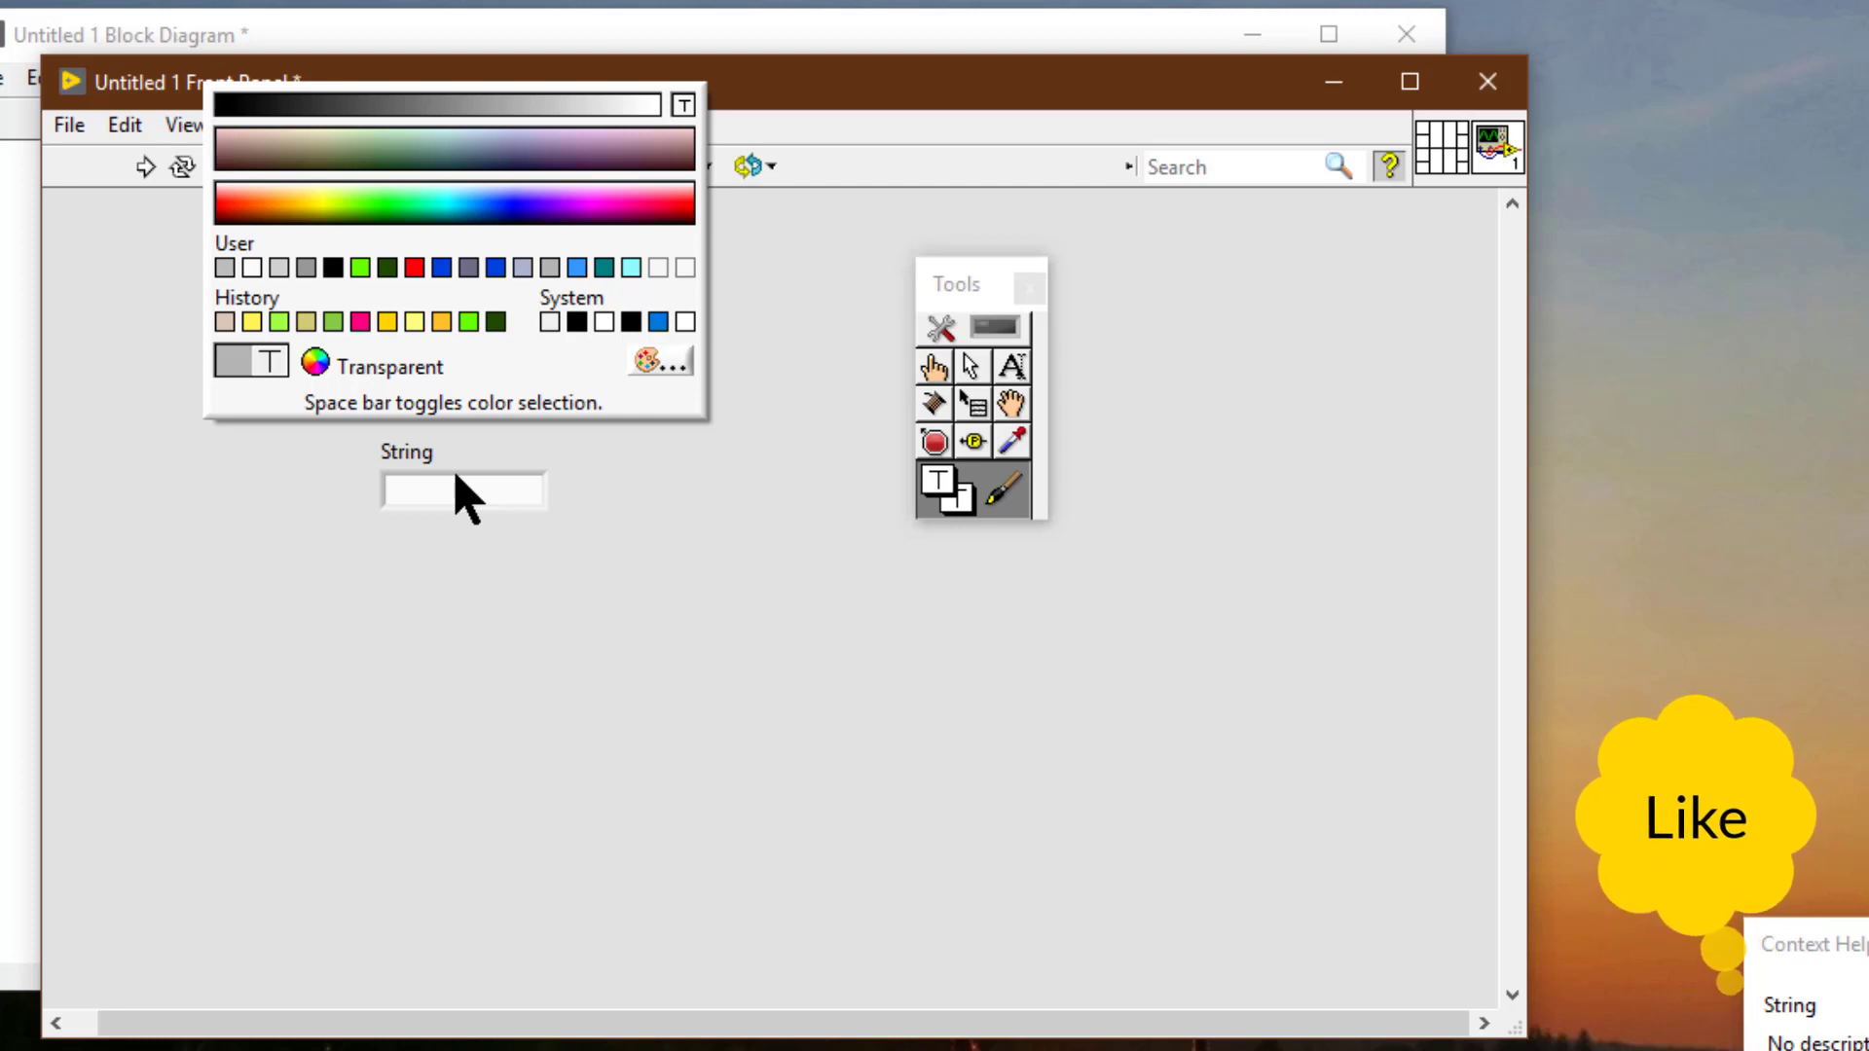
click(987, 306)
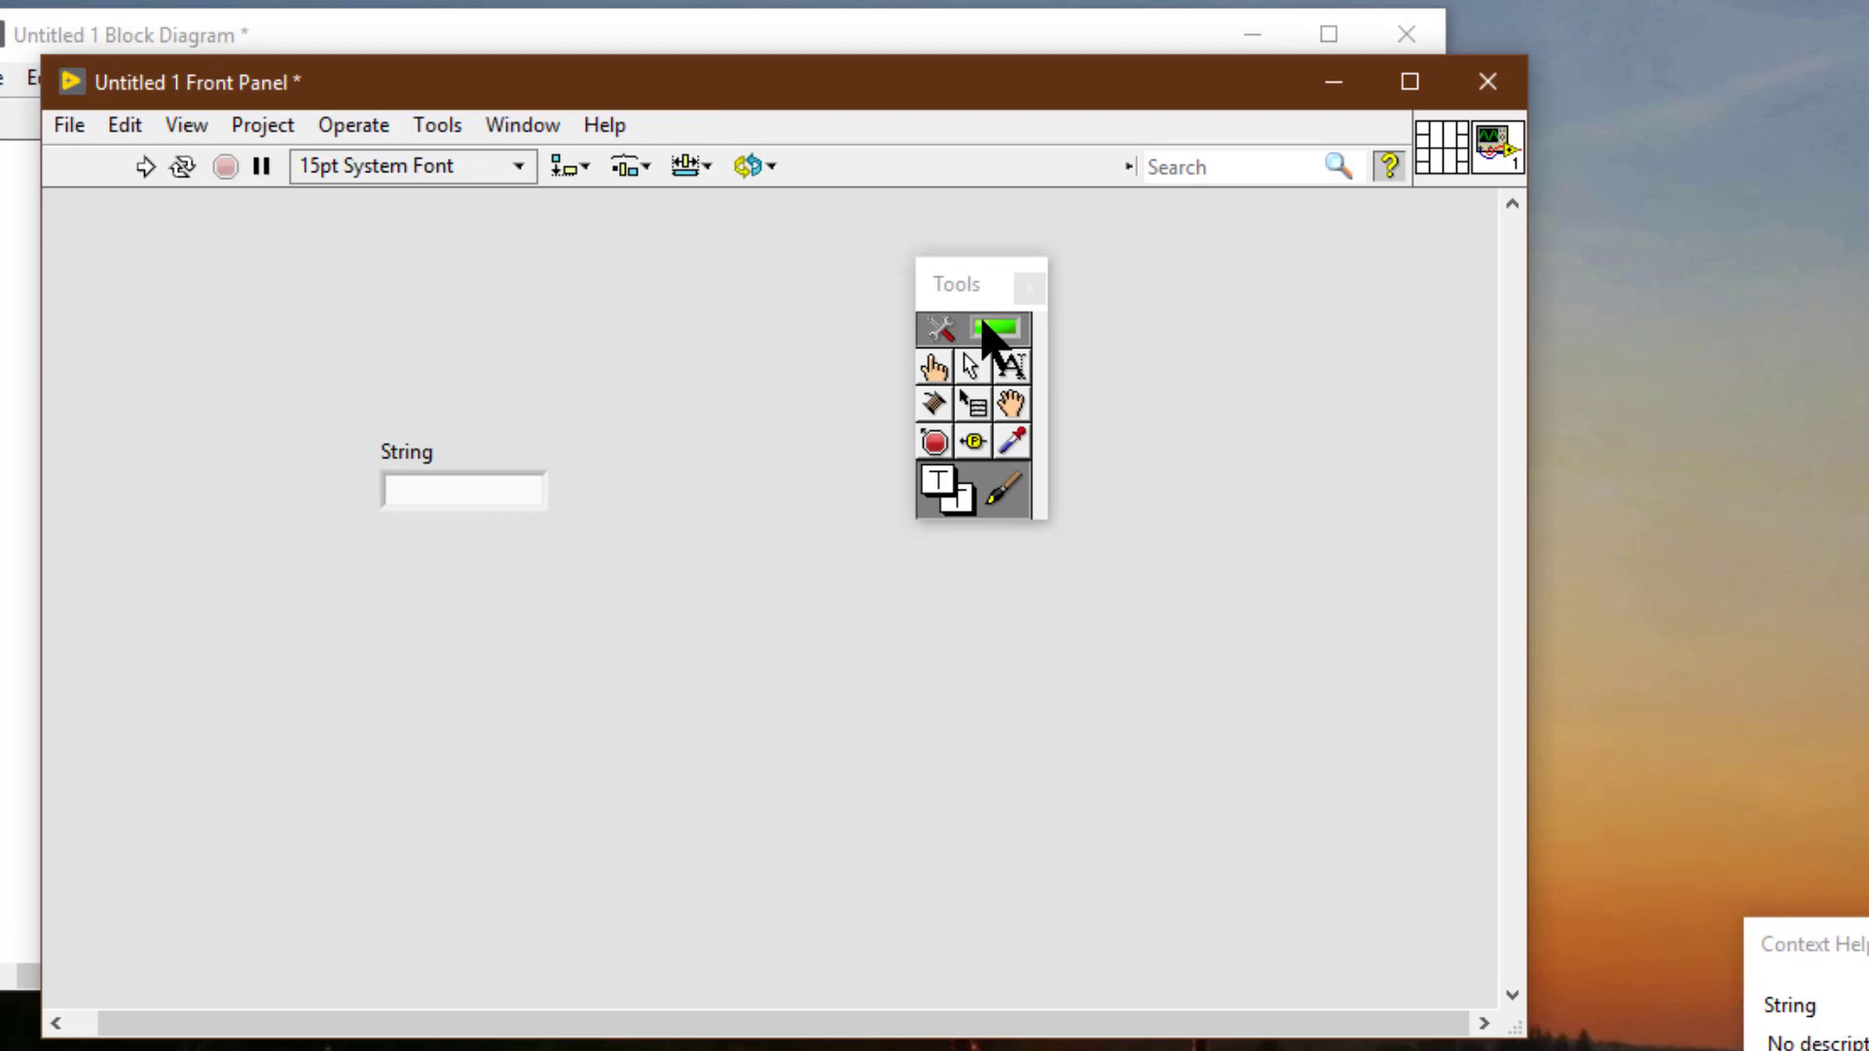
Make the String control's border transparent with the Set Color tool.
click(1010, 495)
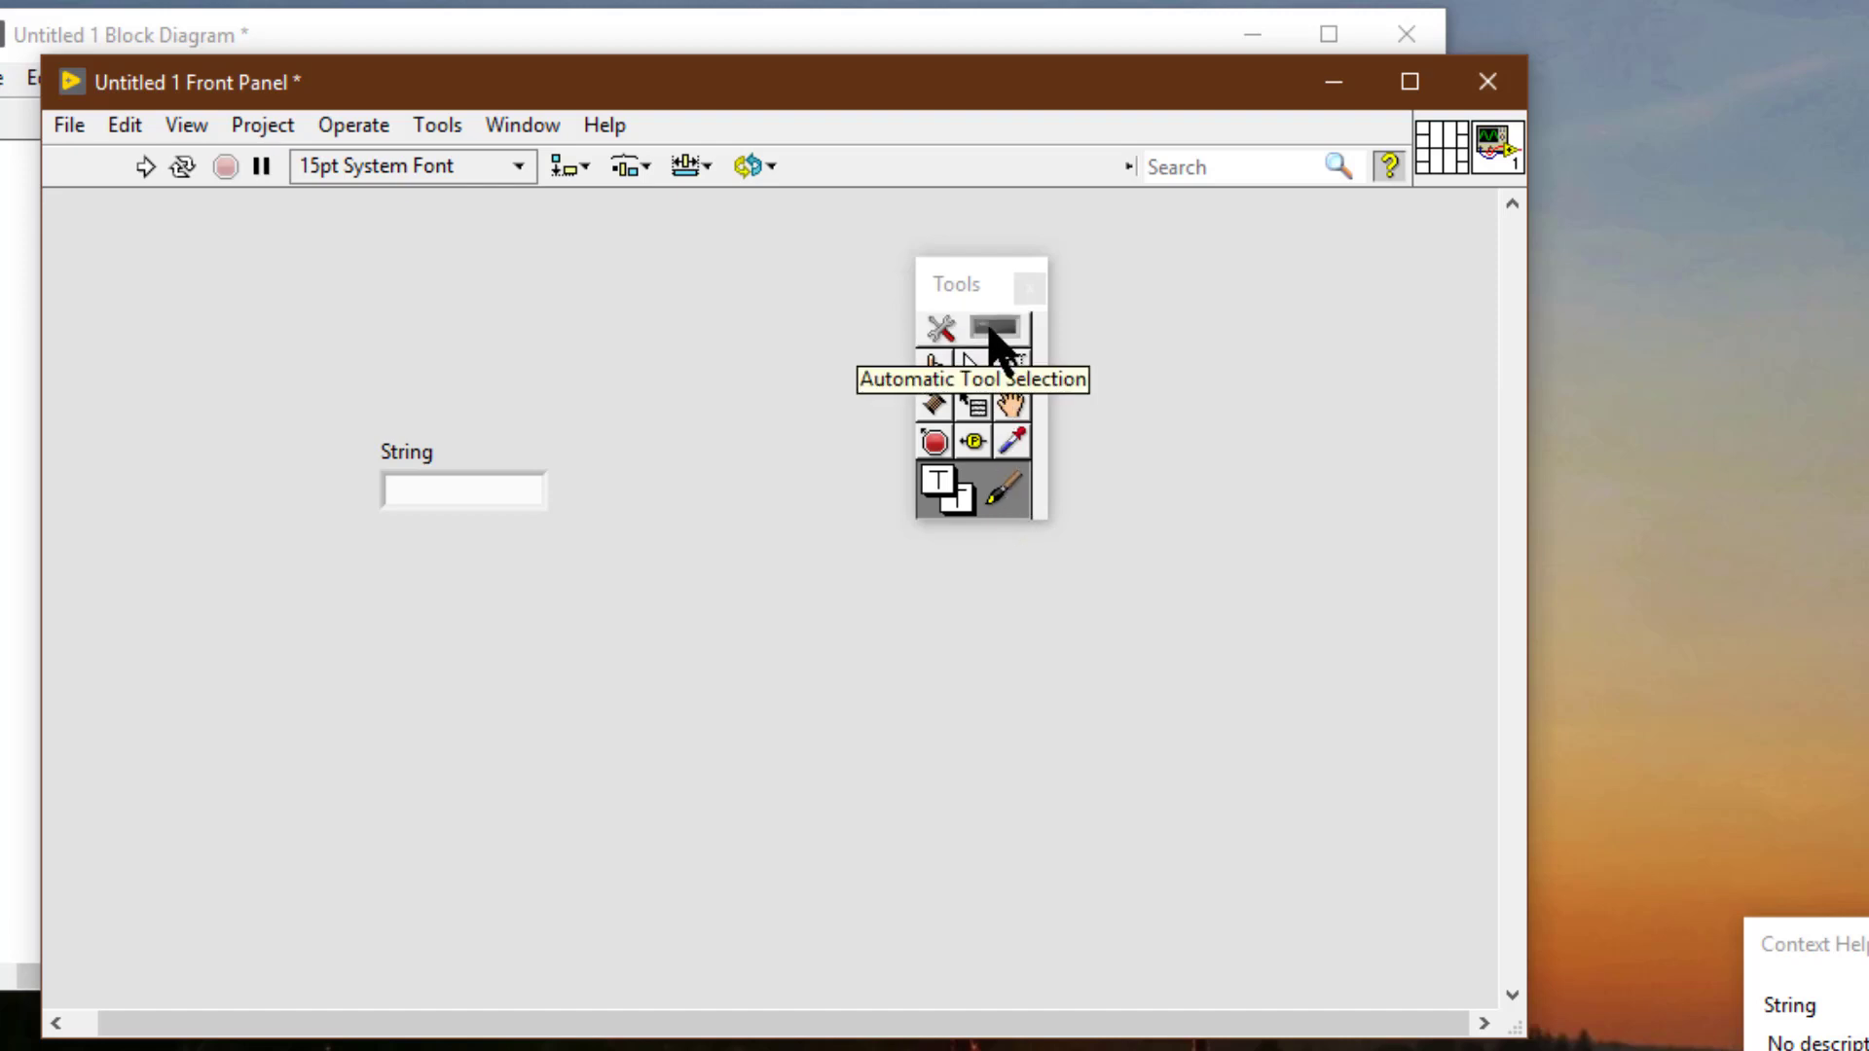
right_click(477, 473)
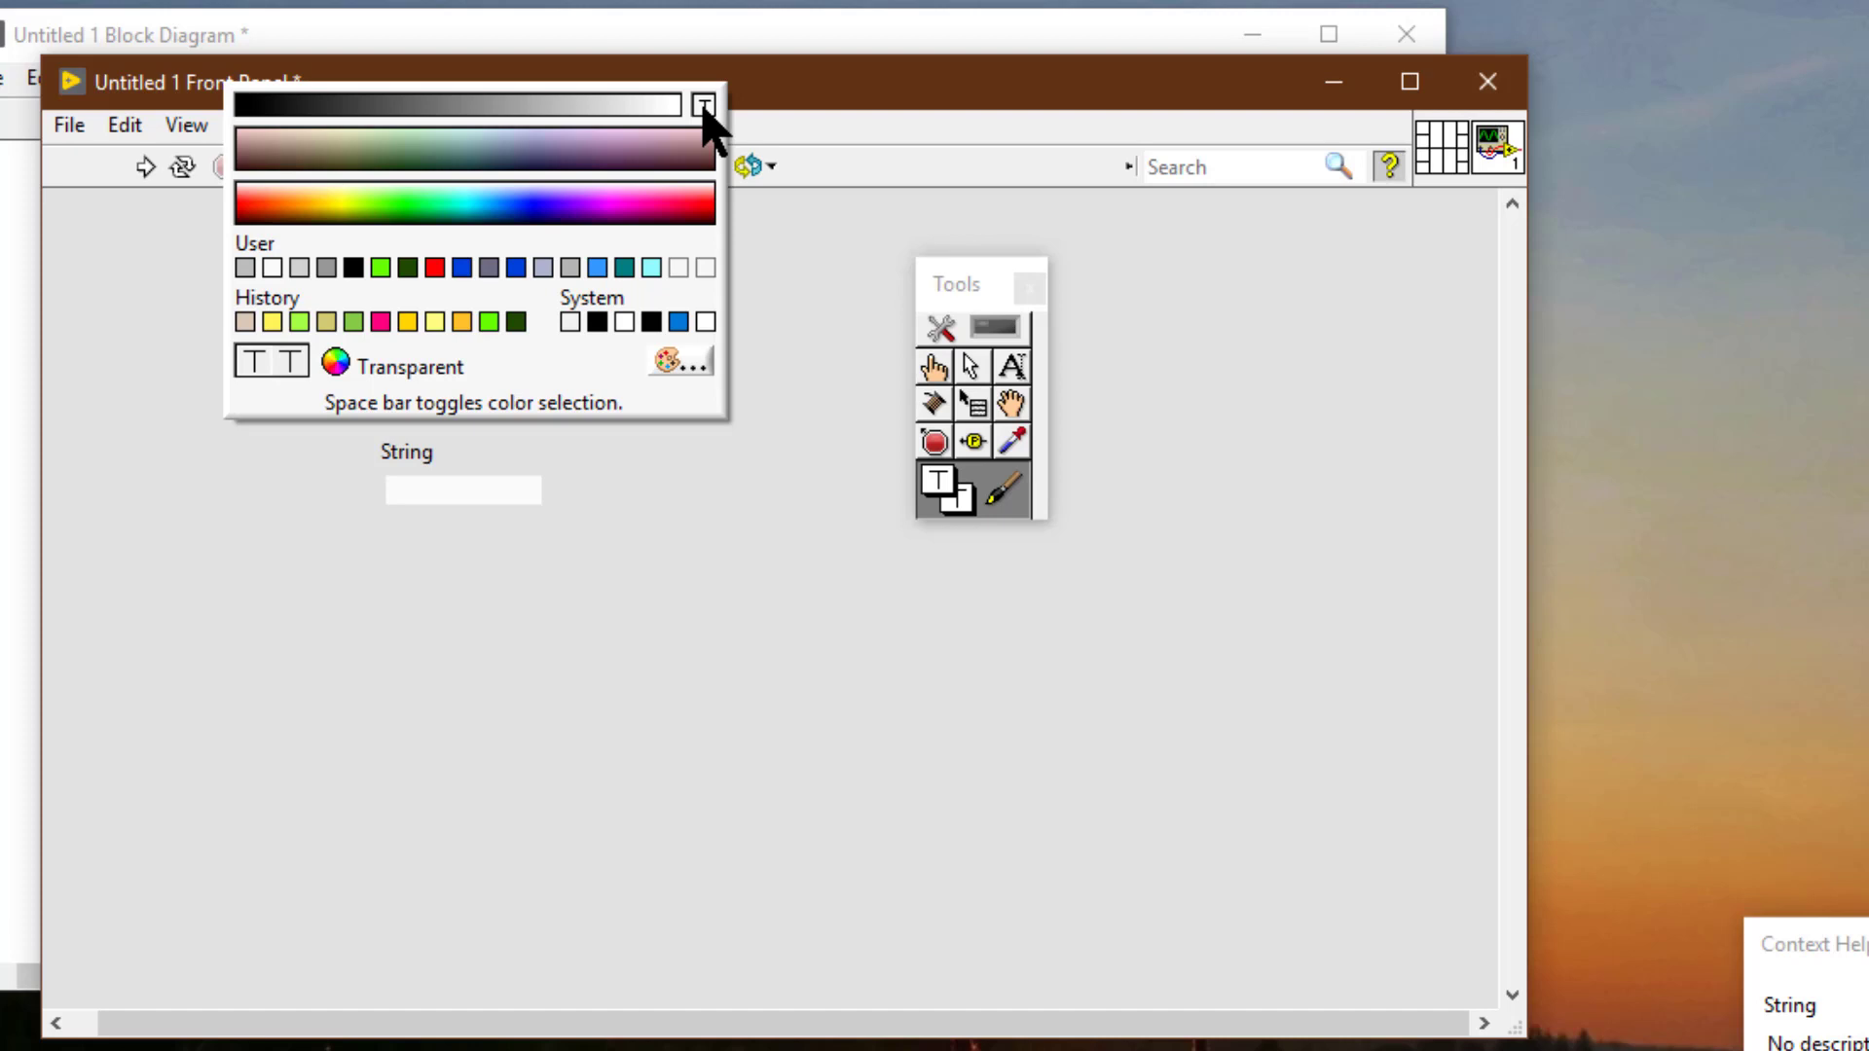
click(704, 107)
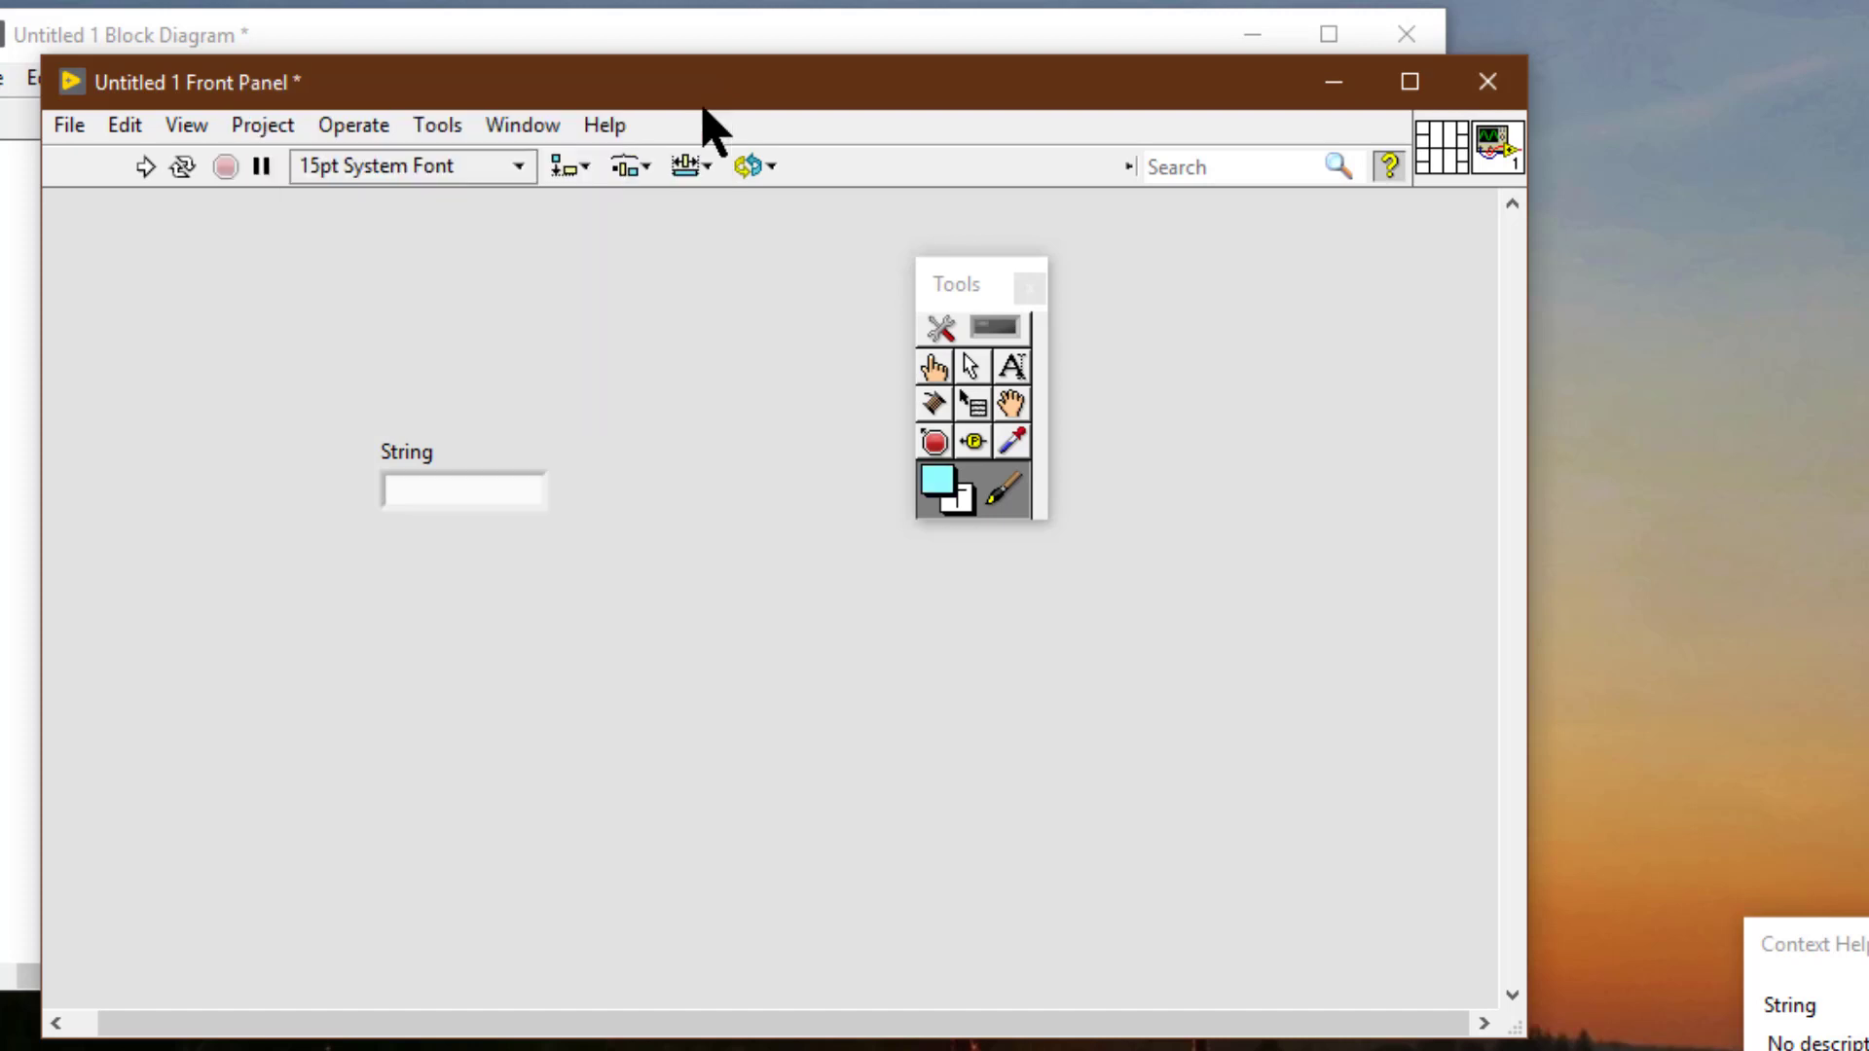
Open the color picker for the front panel background and preview red.
right_click(637, 467)
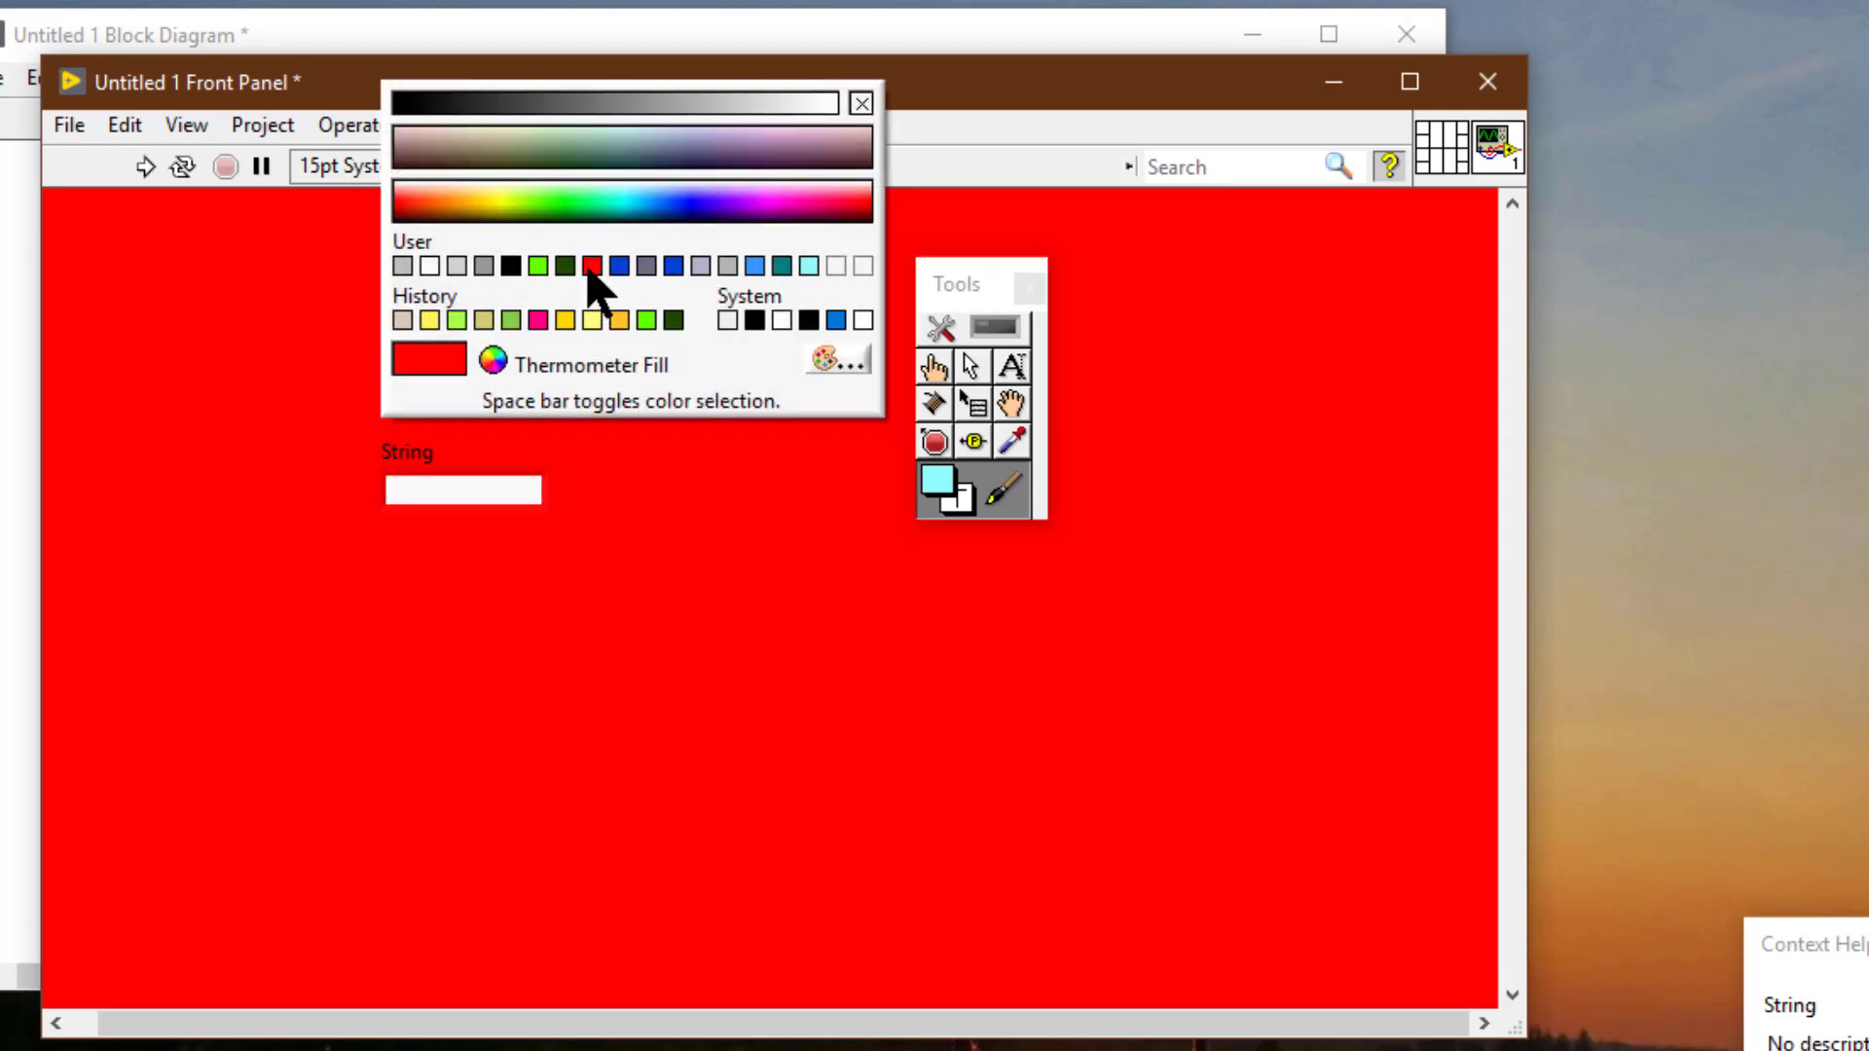